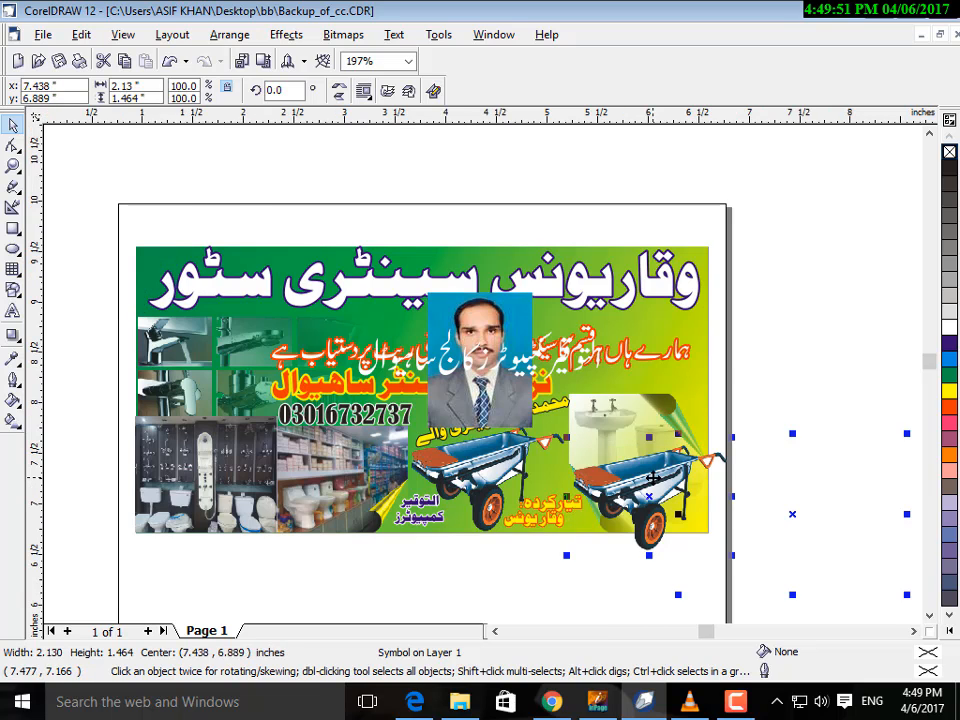
# Show the Symbol Manager and move the wheelbarrow copy off the banner to above it, centred at about x 4.7, y 11.4 inches
pyautogui.scroll(1, 652, 479)
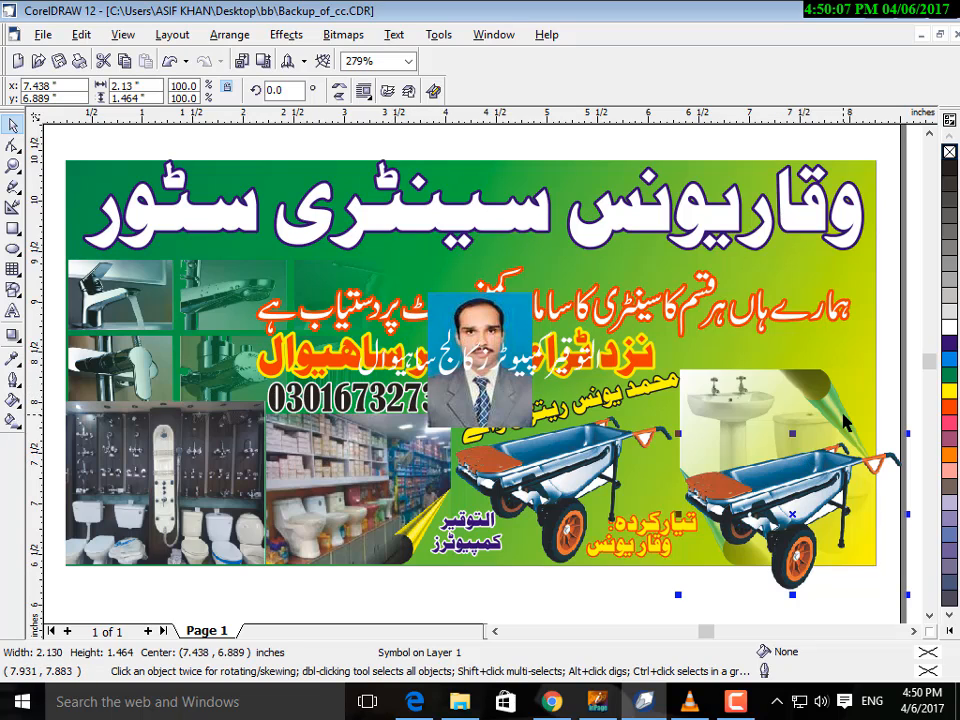
pyautogui.hotkey('ctrl', 'F3')
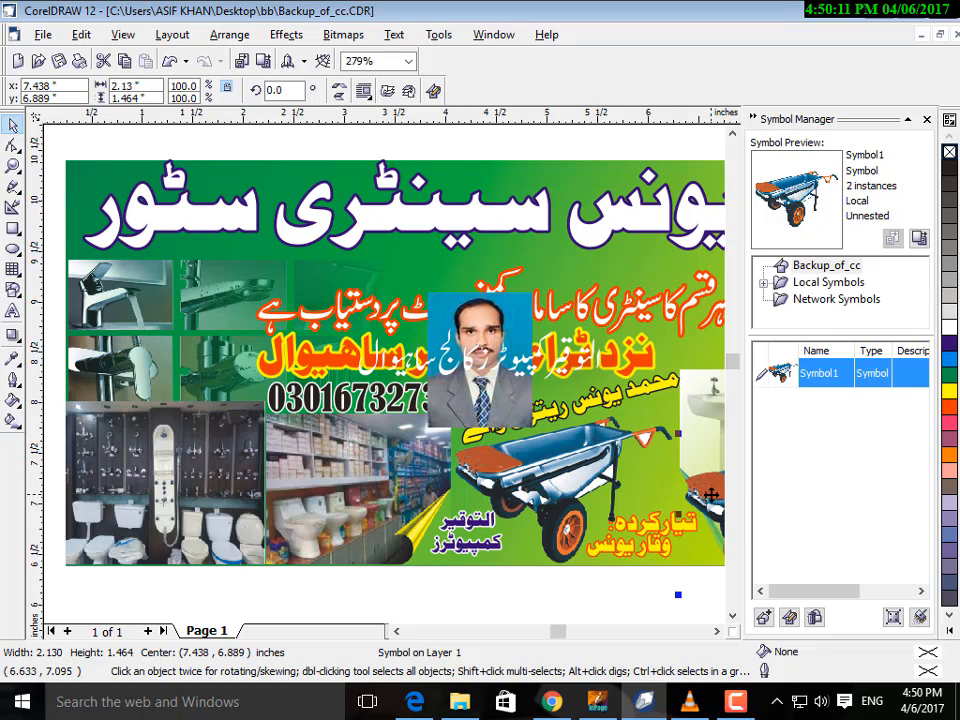
pyautogui.moveTo(676, 518); pyautogui.dragTo(433, 581)
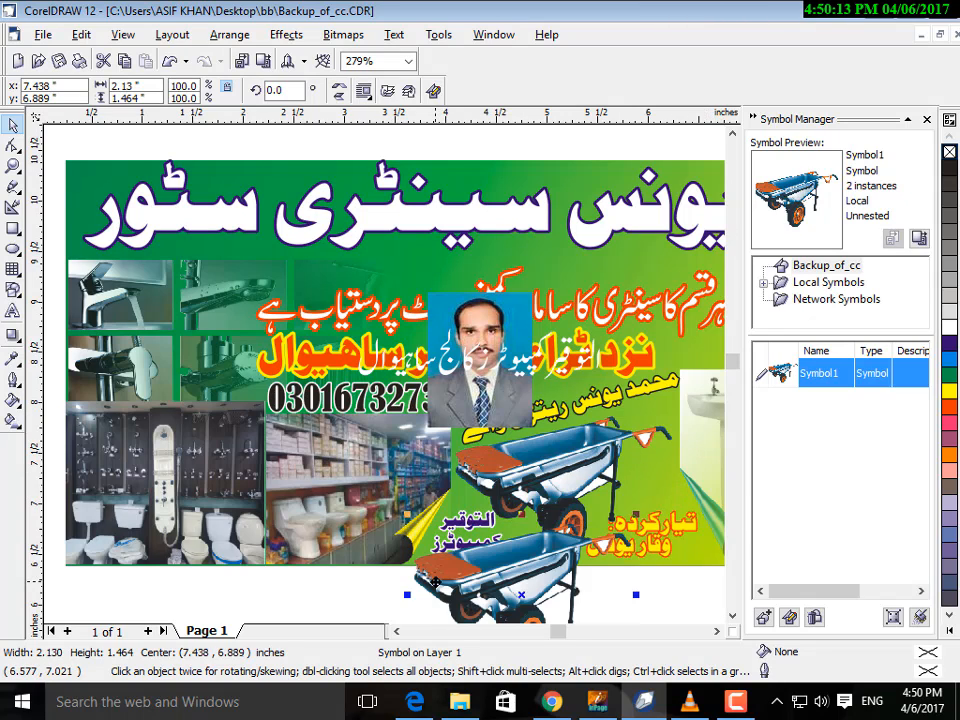
pyautogui.scroll(-1, 433, 581)
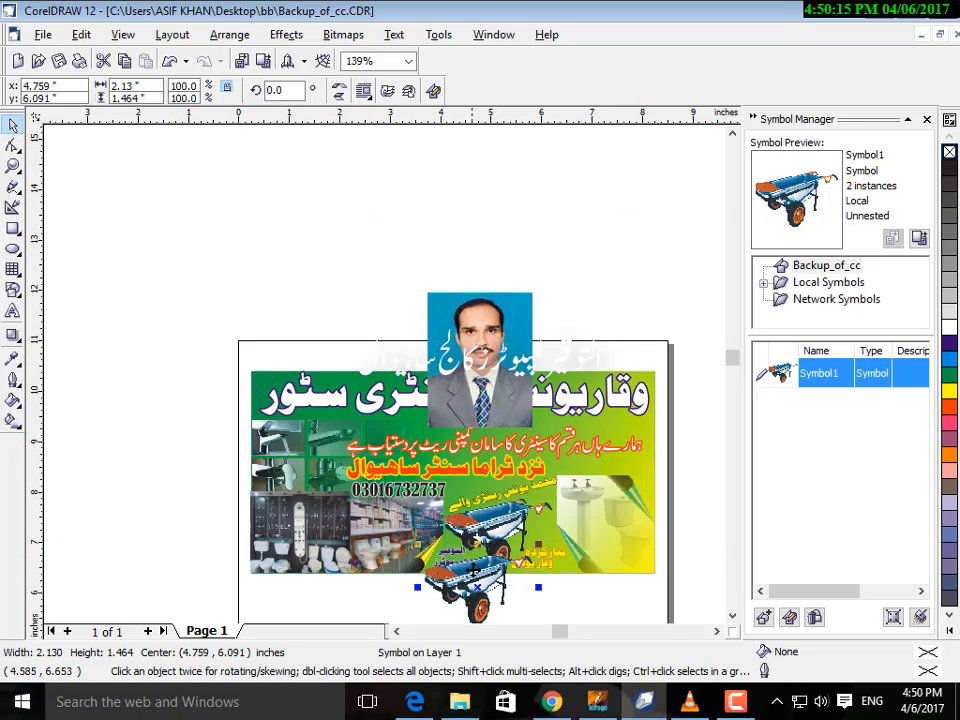
pyautogui.moveTo(470, 577); pyautogui.dragTo(467, 307)
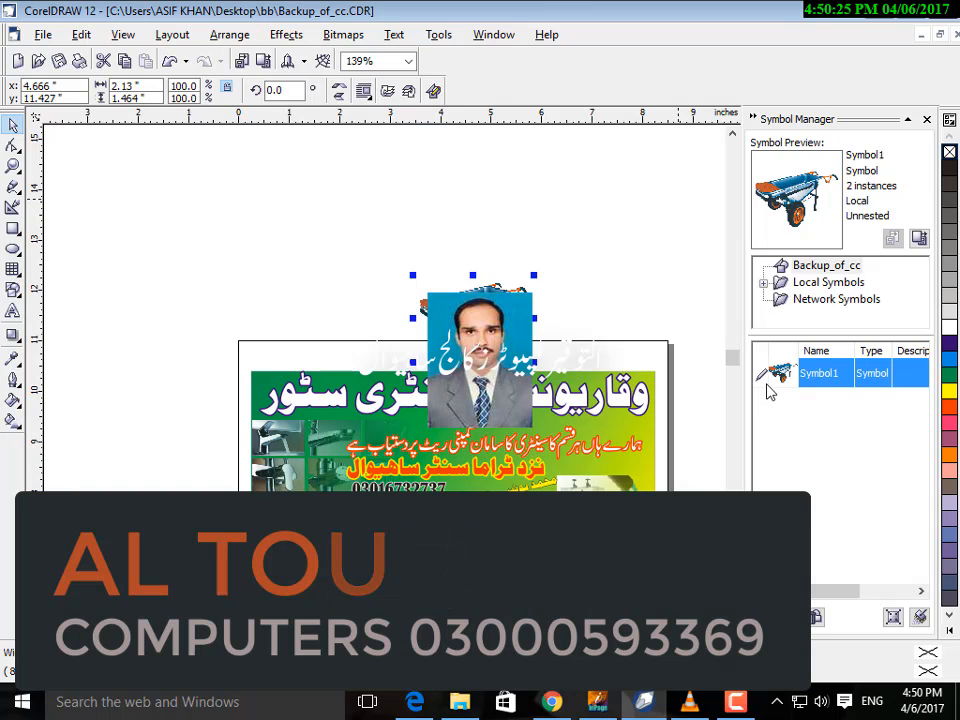
# Open the wheelbarrow symbol Symbol1 for editing, inspect its artwork up close, and finish editing
pyautogui.hotkey('ctrl', 'a')
pyautogui.press('Delete')
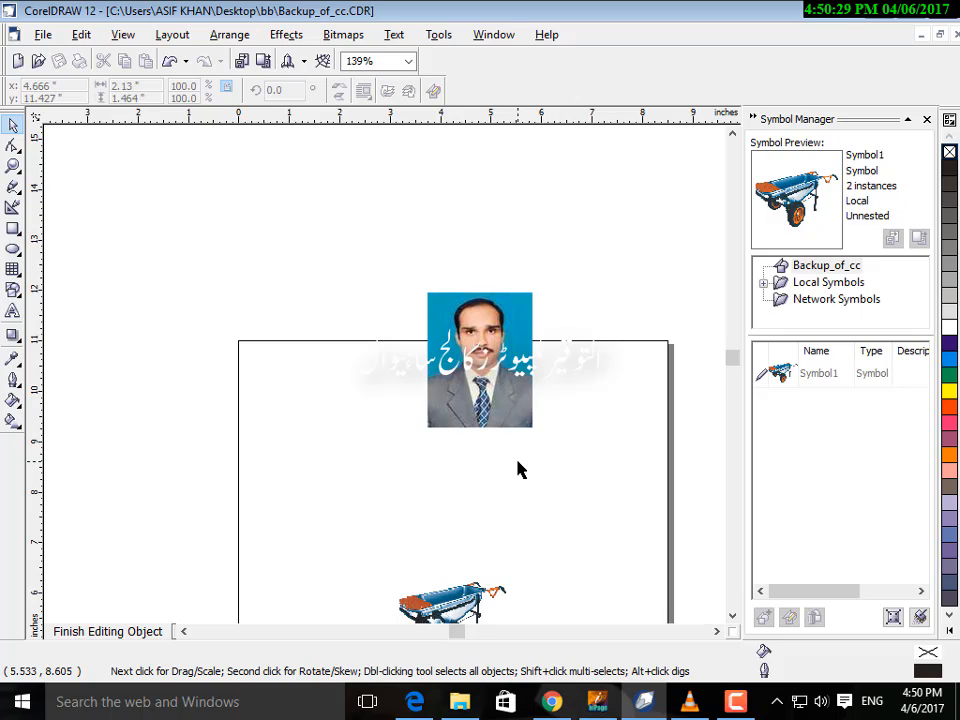
pyautogui.press('F4')
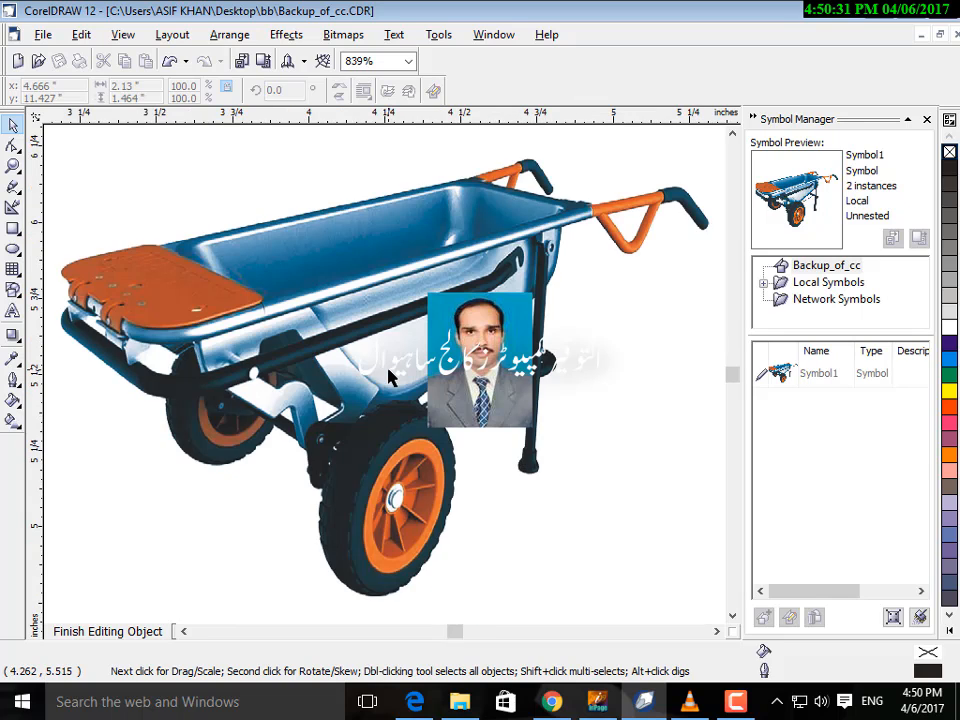
pyautogui.press('F3')
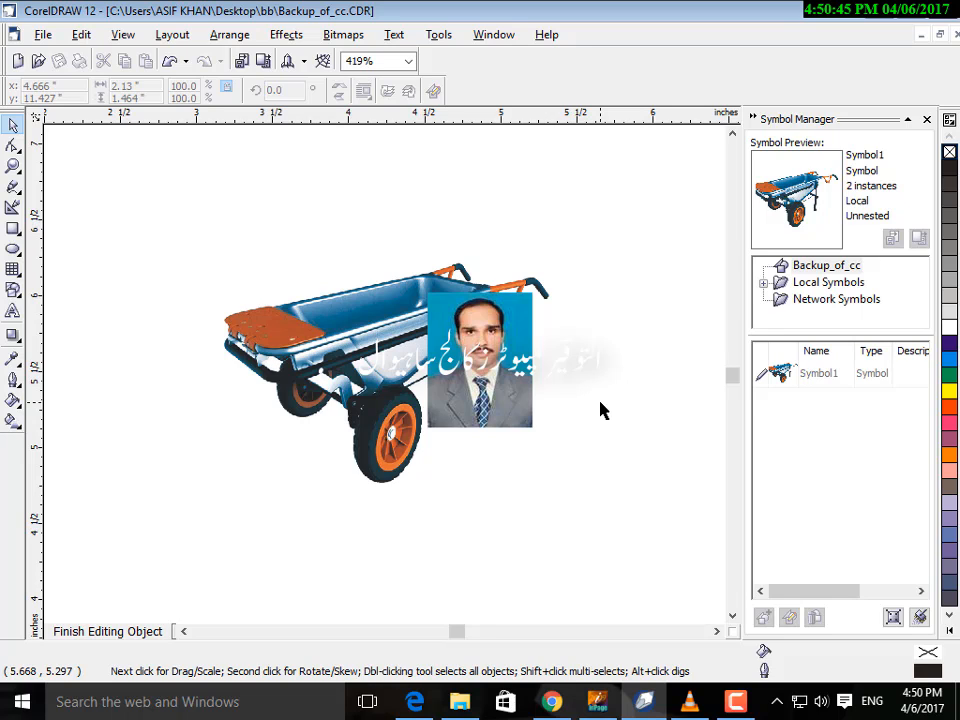
pyautogui.click(121, 630)
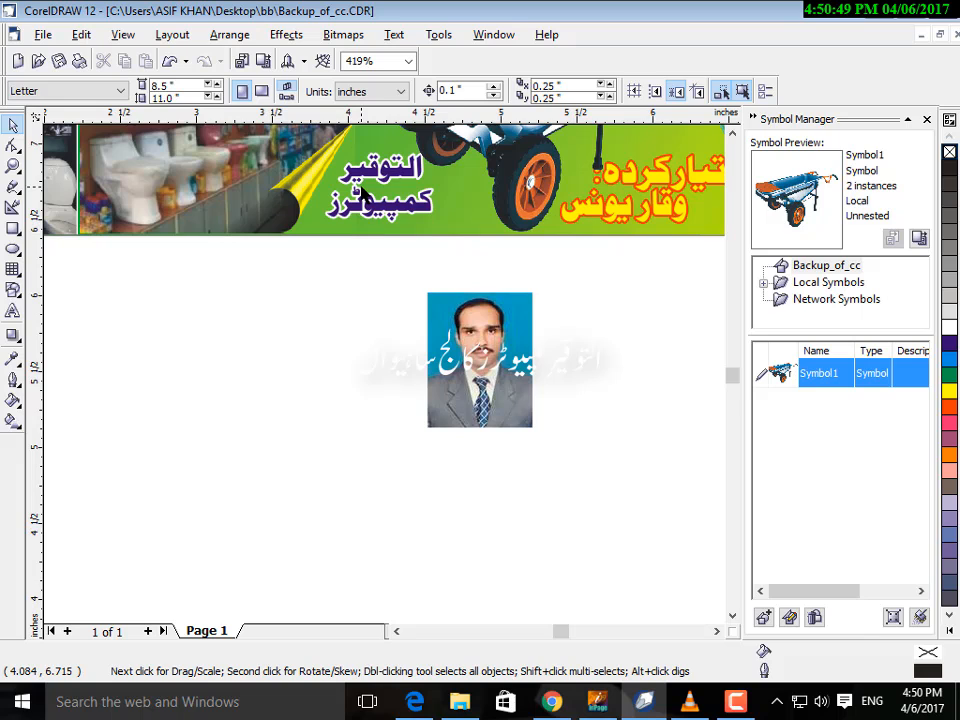
# Shift the wheelbarrow copy above the banner leftward, to a centre of about x 3.6, y 11.4 inches, and deselect it
pyautogui.press('F4')
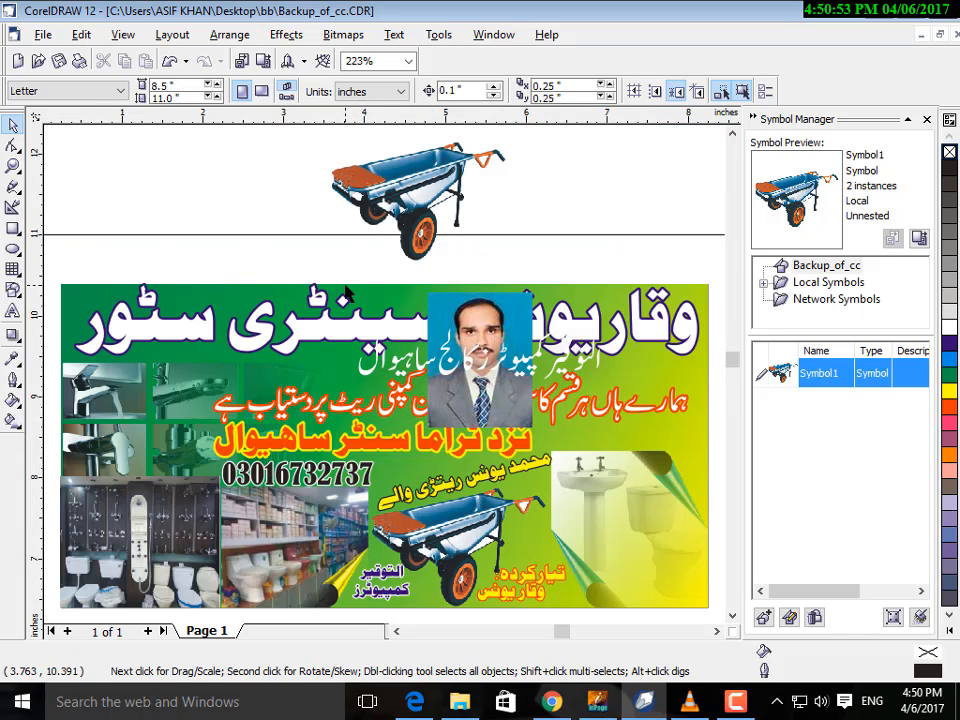
pyautogui.moveTo(416, 192); pyautogui.dragTo(333, 193)
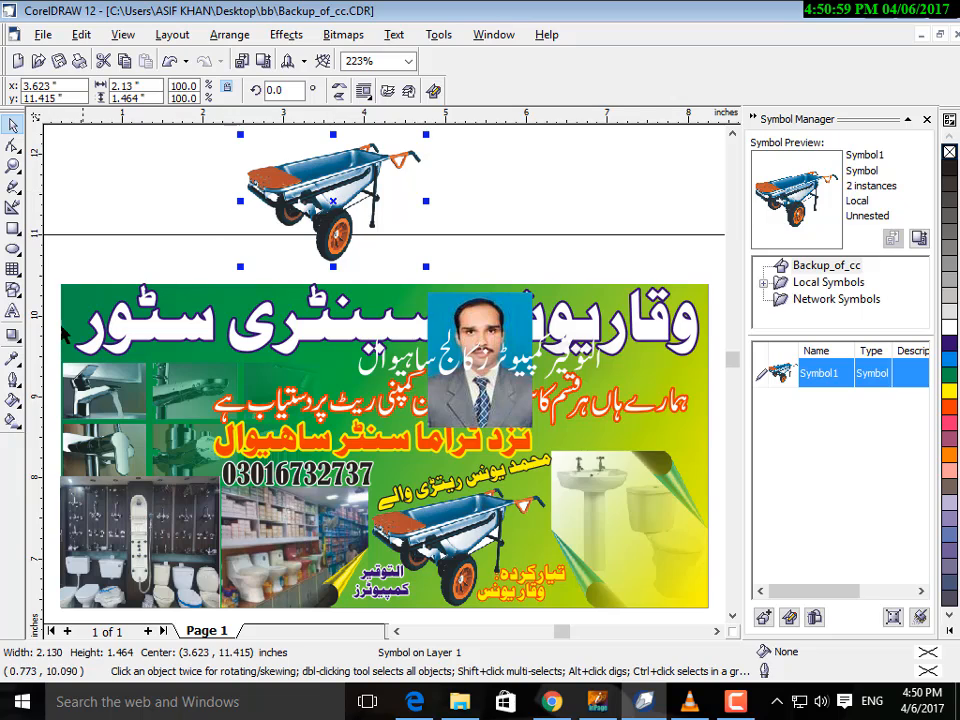
pyautogui.click(14, 337)
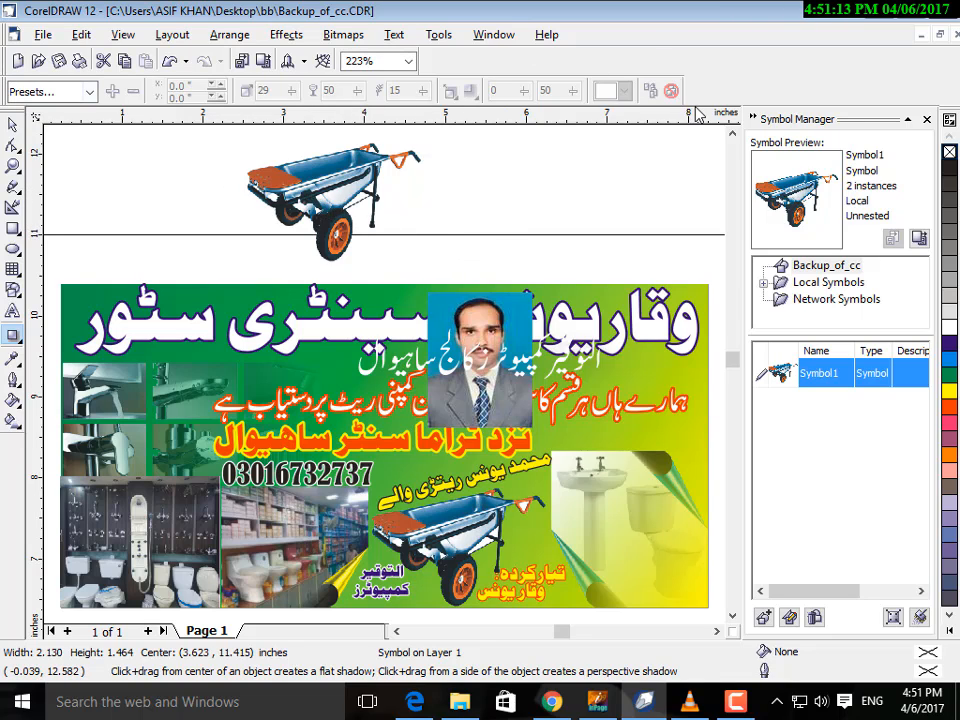
pyautogui.click(13, 124)
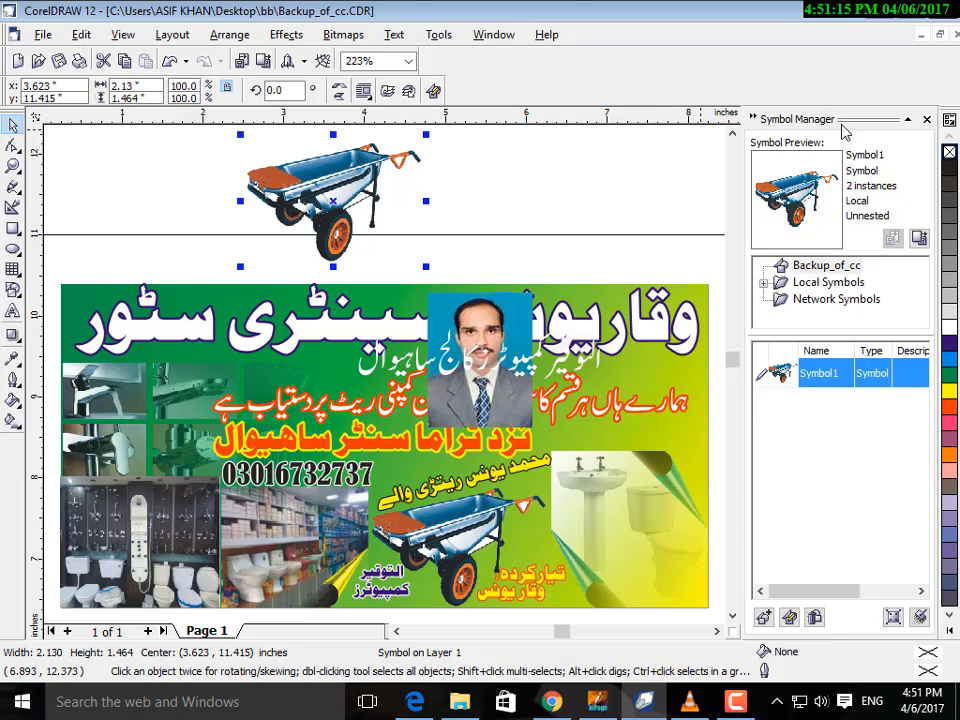
pyautogui.click(616, 204)
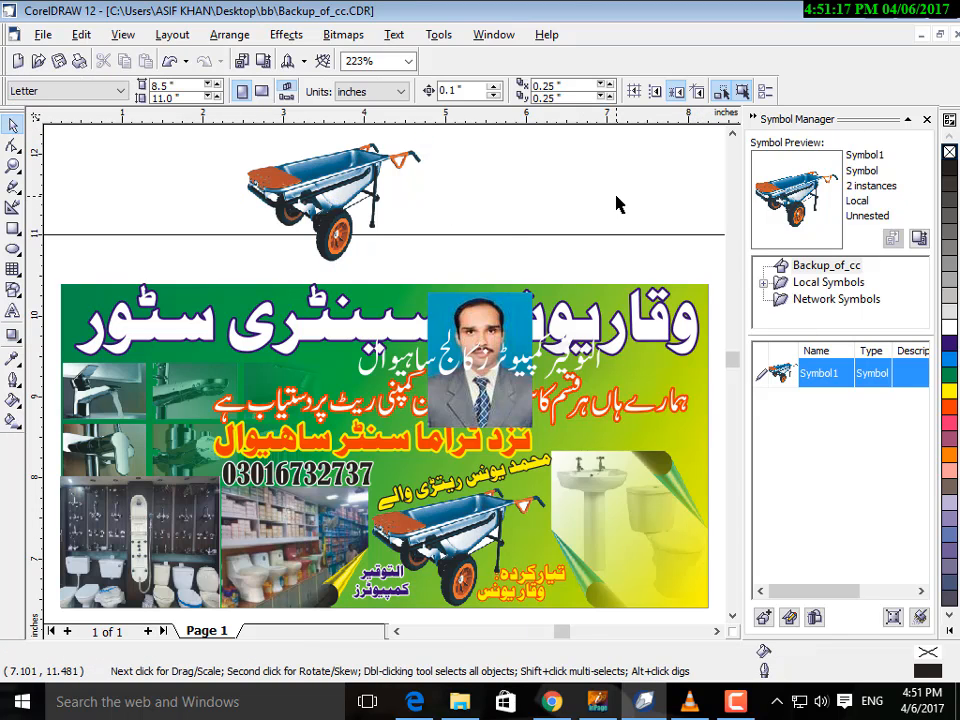
pyautogui.press('F6')
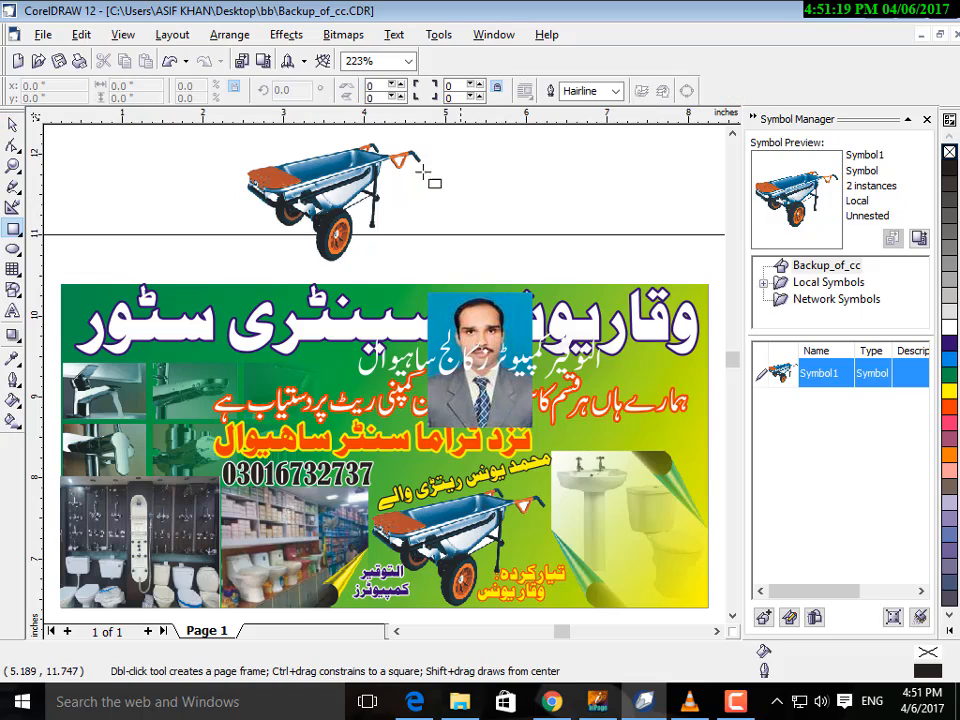
pyautogui.moveTo(494, 160); pyautogui.dragTo(628, 236)
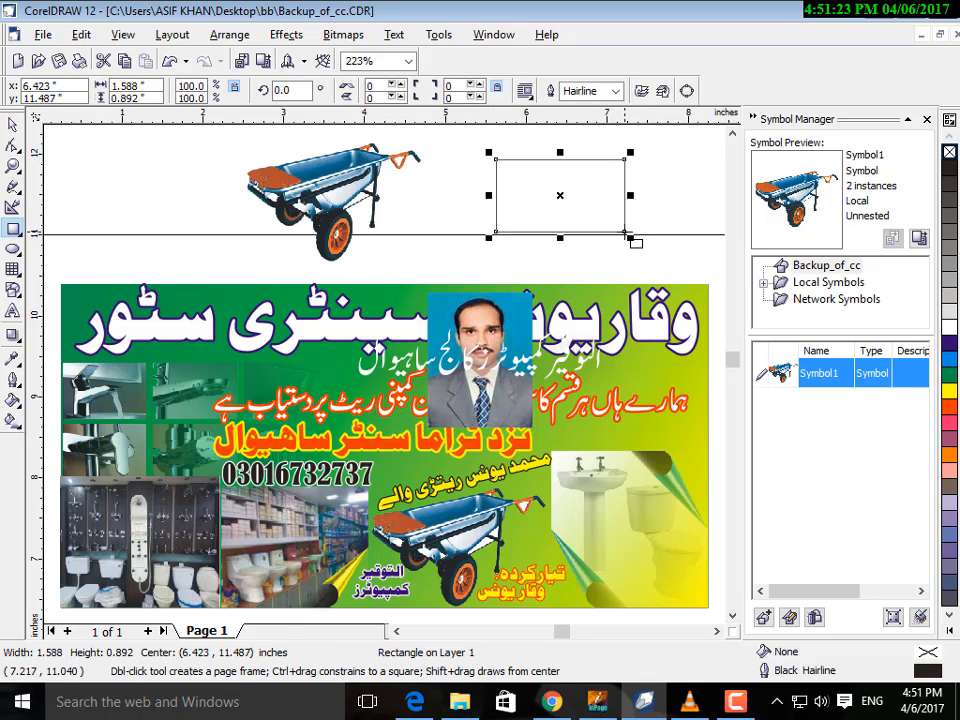
pyautogui.press('Delete')
# Draw a near-circular ellipse about 1.58 by 1.6 inches and place it above the banner, just right of the wheelbarrow copy
pyautogui.press('F7')
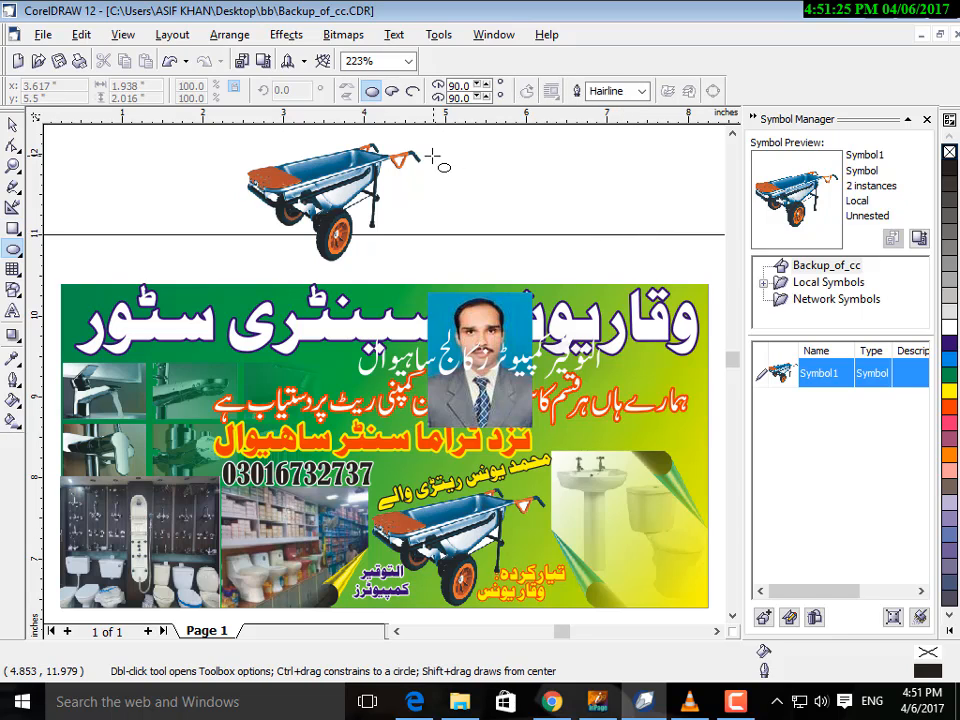
pyautogui.moveTo(465, 157); pyautogui.dragTo(527, 220)
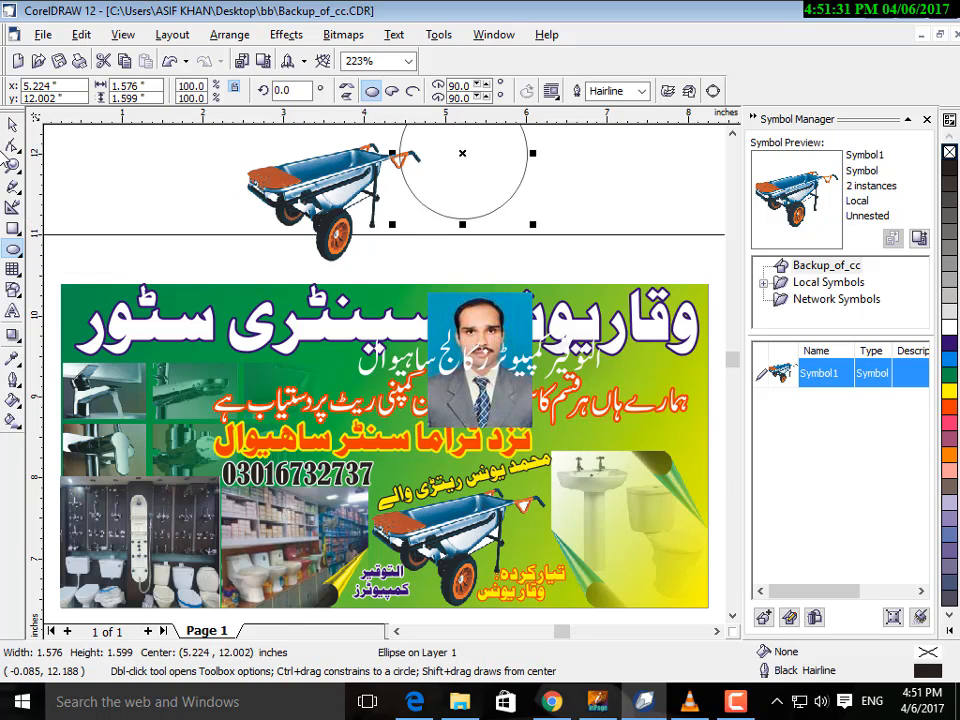
pyautogui.click(12, 122)
pyautogui.moveTo(453, 155); pyautogui.dragTo(496, 202)
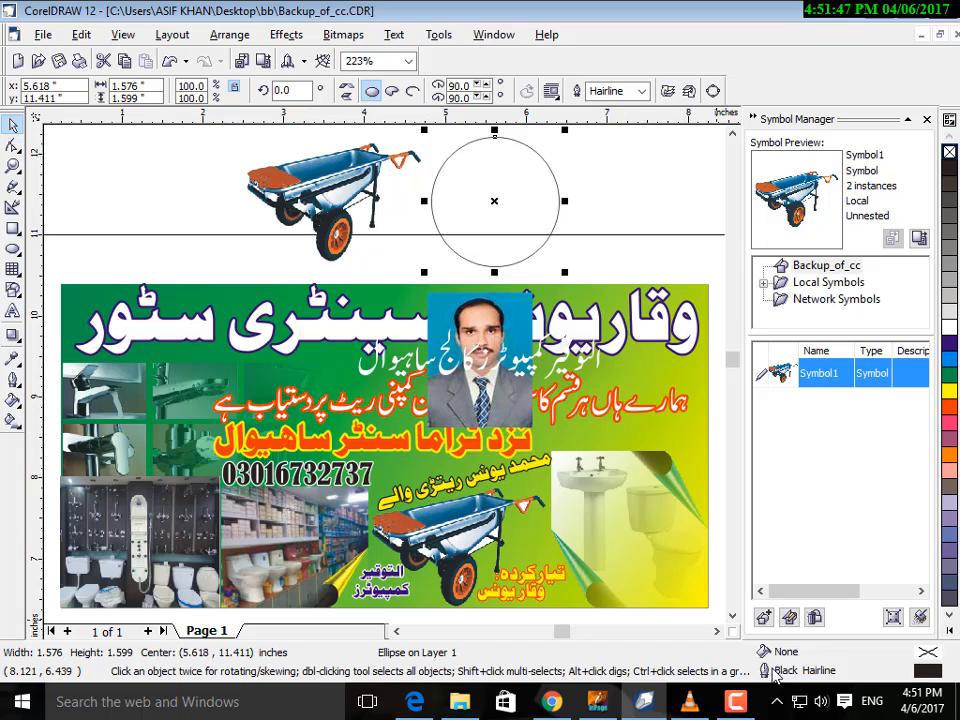
pyautogui.click(736, 703)
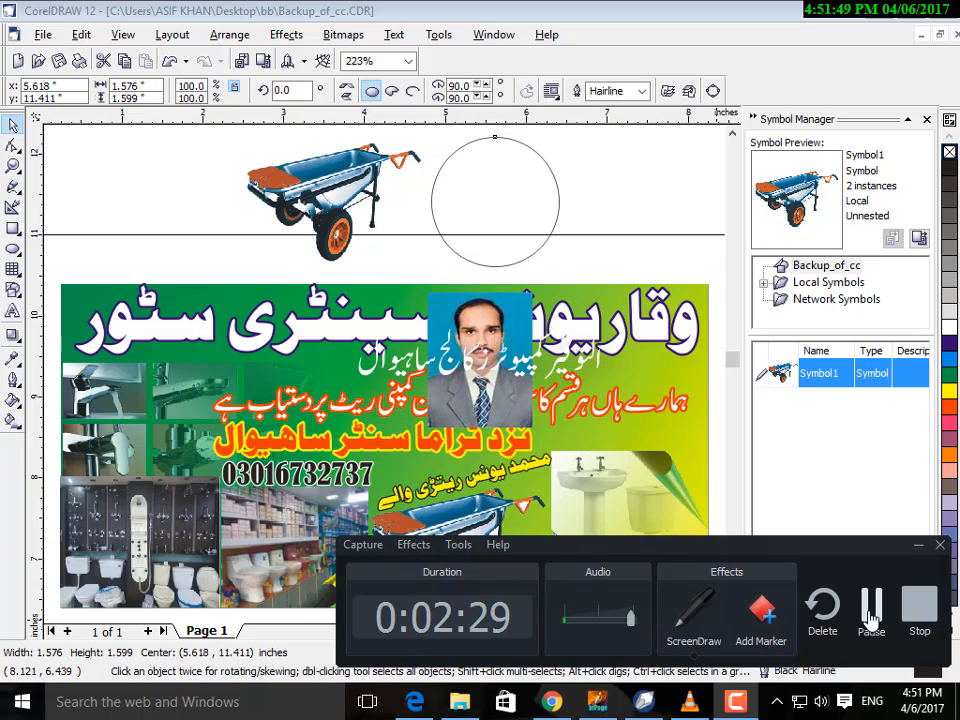
pyautogui.click(870, 621)
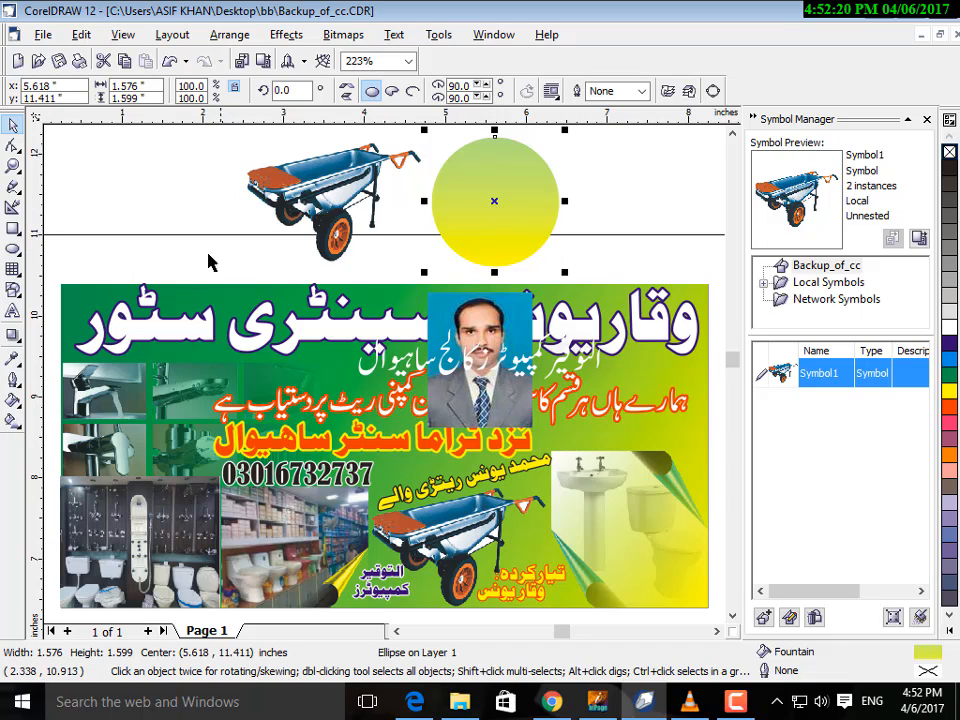
# Cast a pale yellow perspective drop shadow from the gradient circle's left side across the wheelbarrow, at an angle of about -177
pyautogui.click(13, 336)
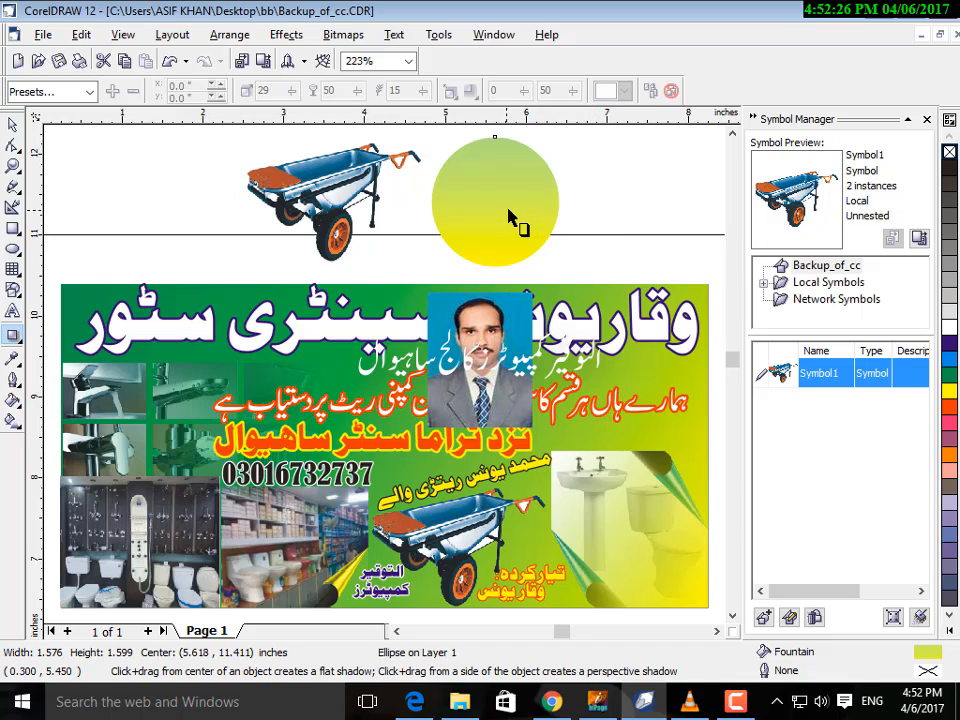
pyautogui.moveTo(430, 200); pyautogui.dragTo(277, 206)
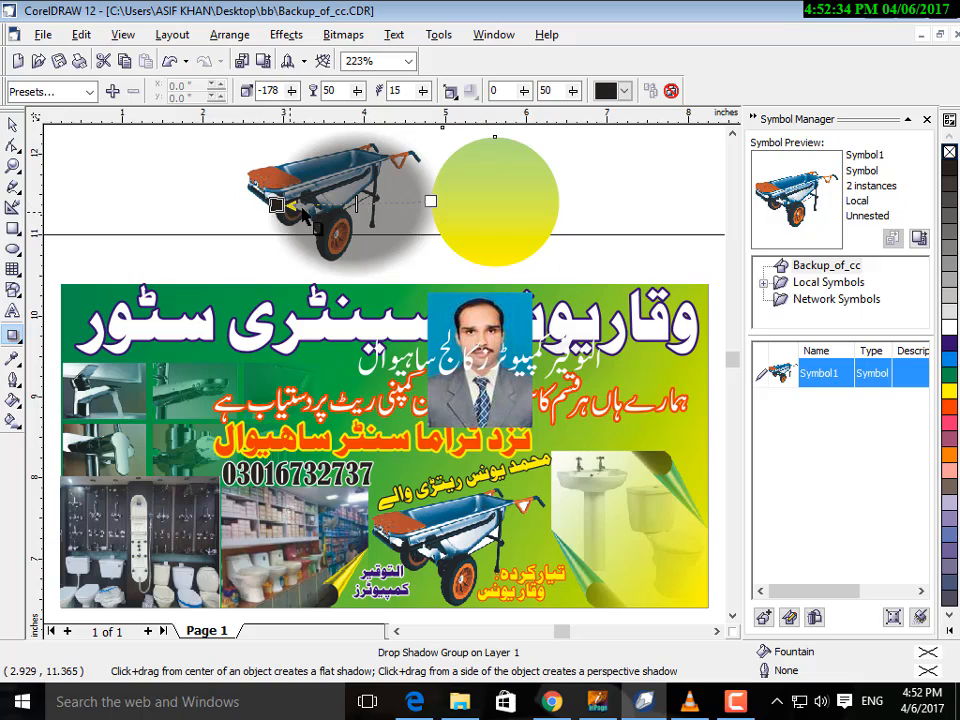
pyautogui.click(624, 92)
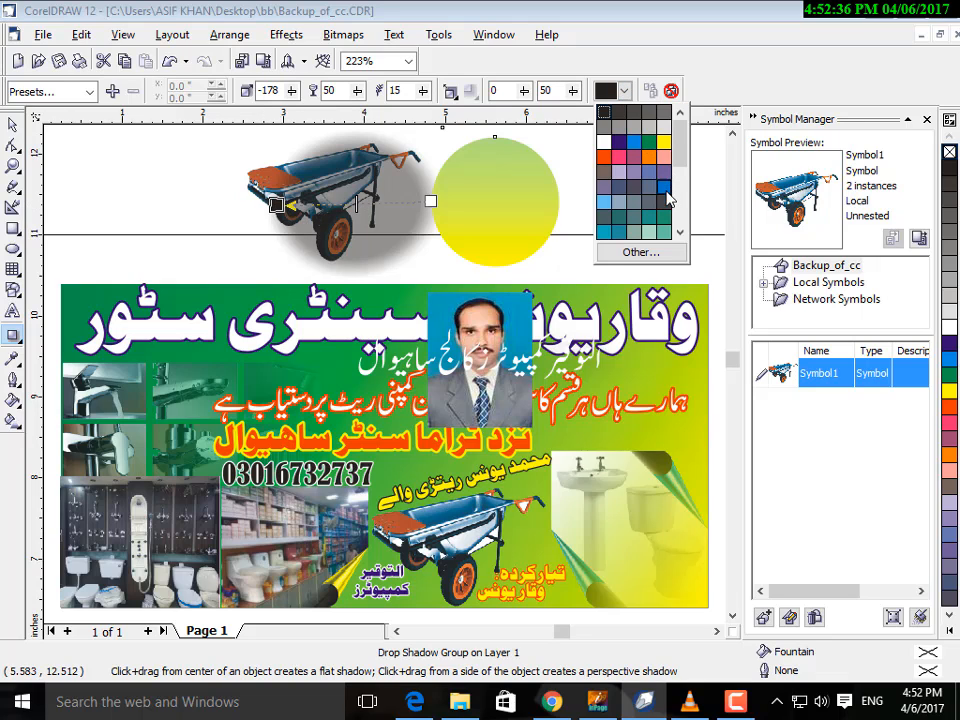
pyautogui.click(680, 235)
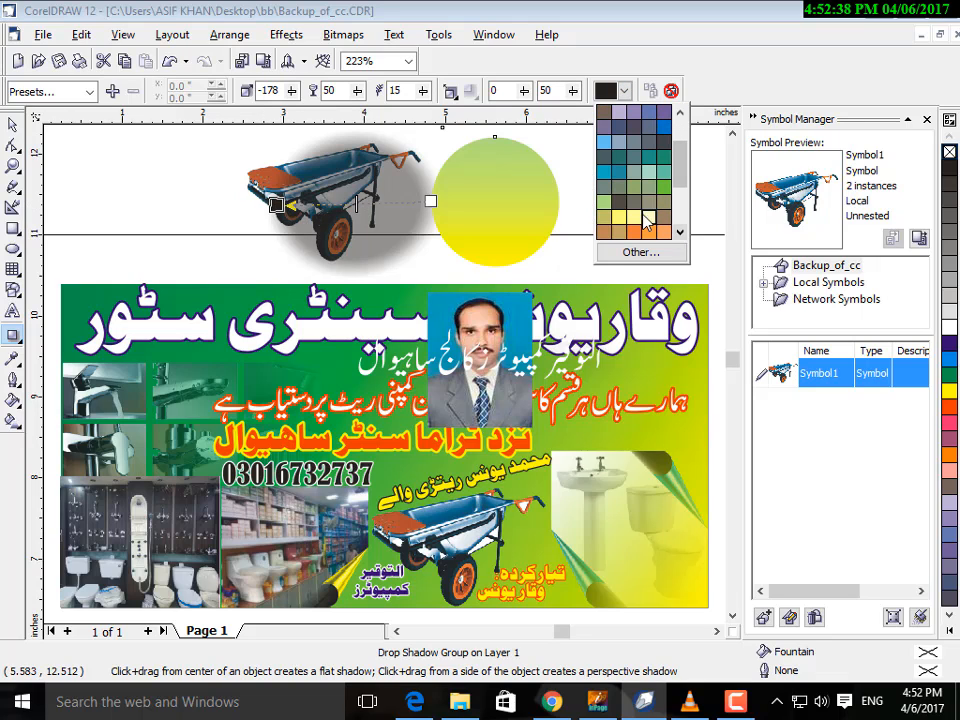
pyautogui.click(640, 220)
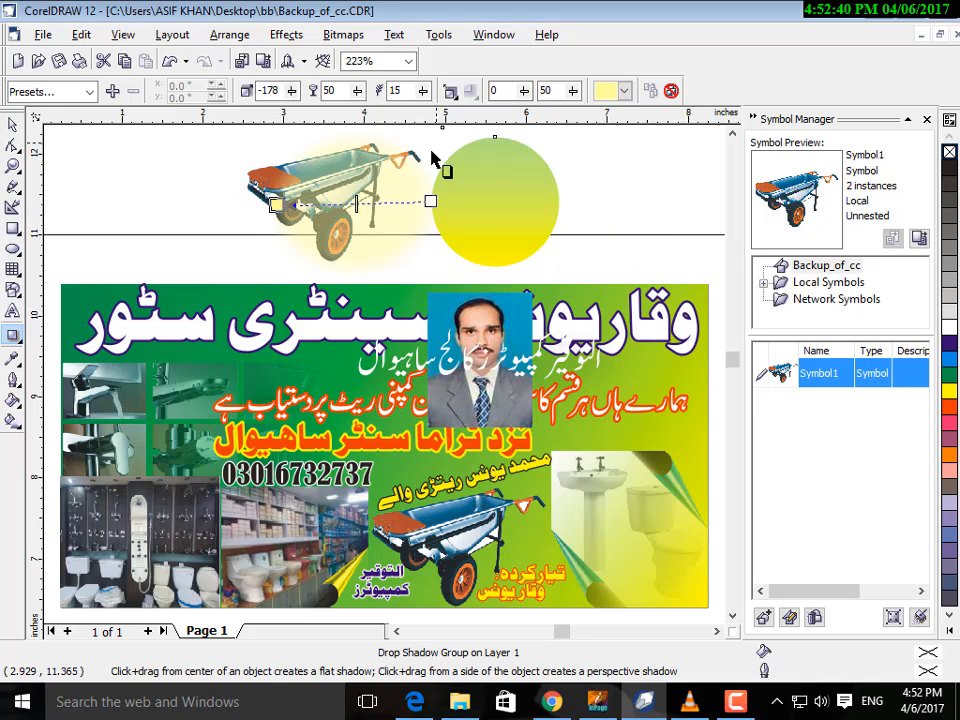
pyautogui.moveTo(270, 206); pyautogui.dragTo(233, 208)
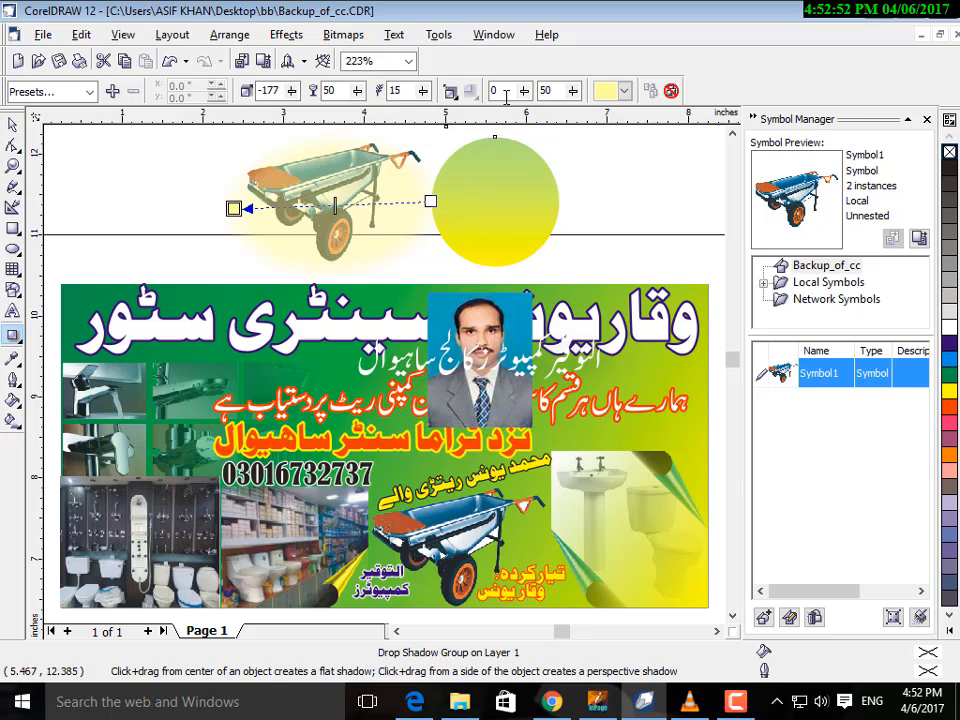
# Set the circle's drop shadow opacity to 90
pyautogui.doubleClick(341, 90)
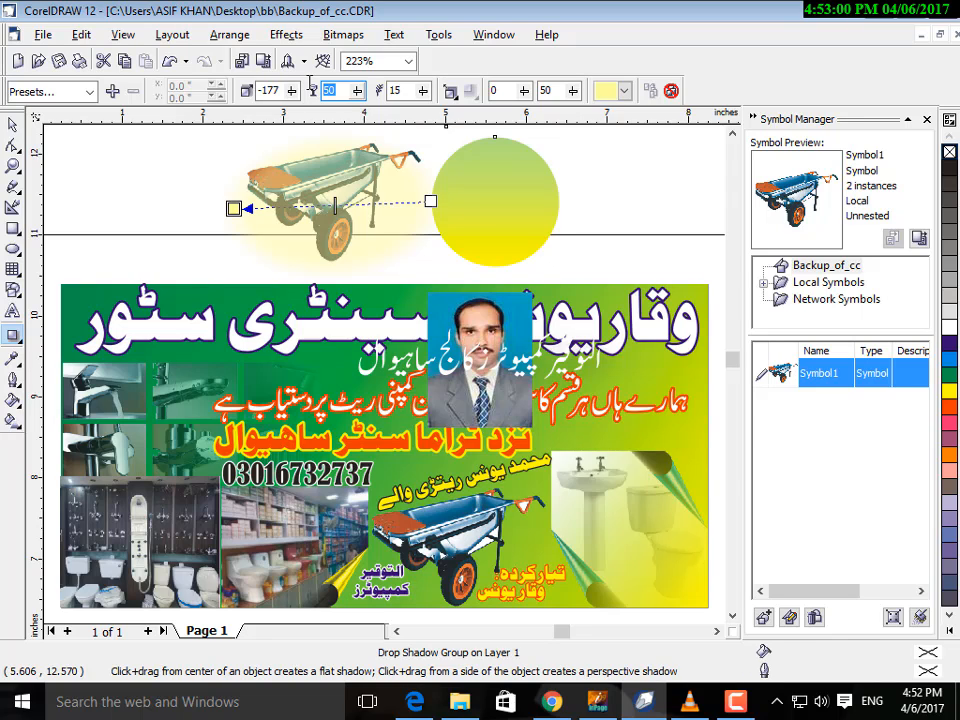
pyautogui.press('Return')
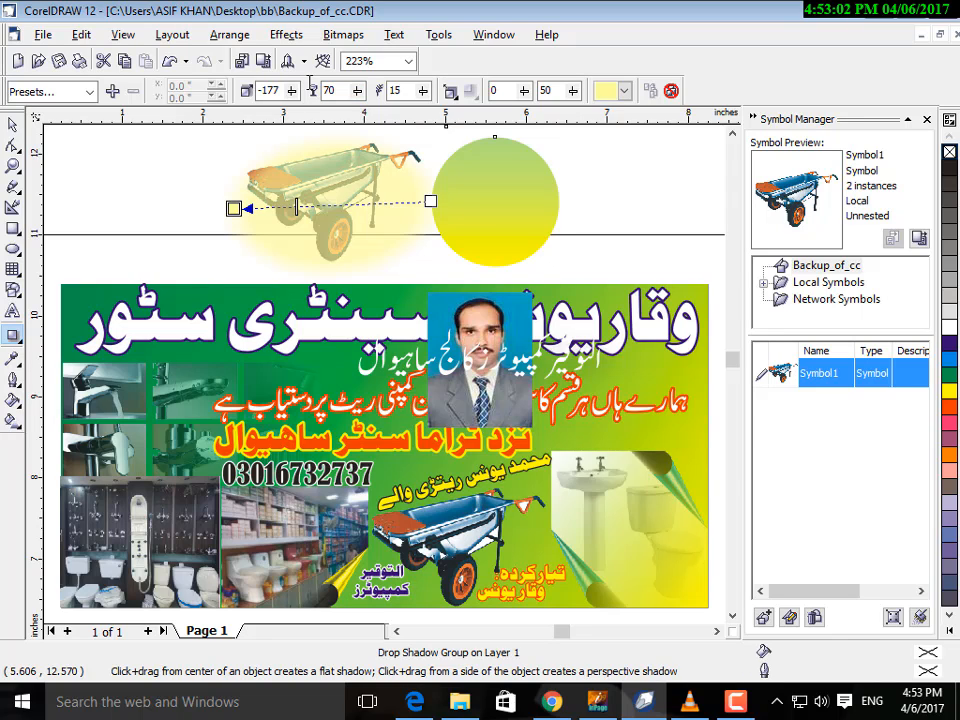
pyautogui.moveTo(338, 91); pyautogui.dragTo(292, 91)
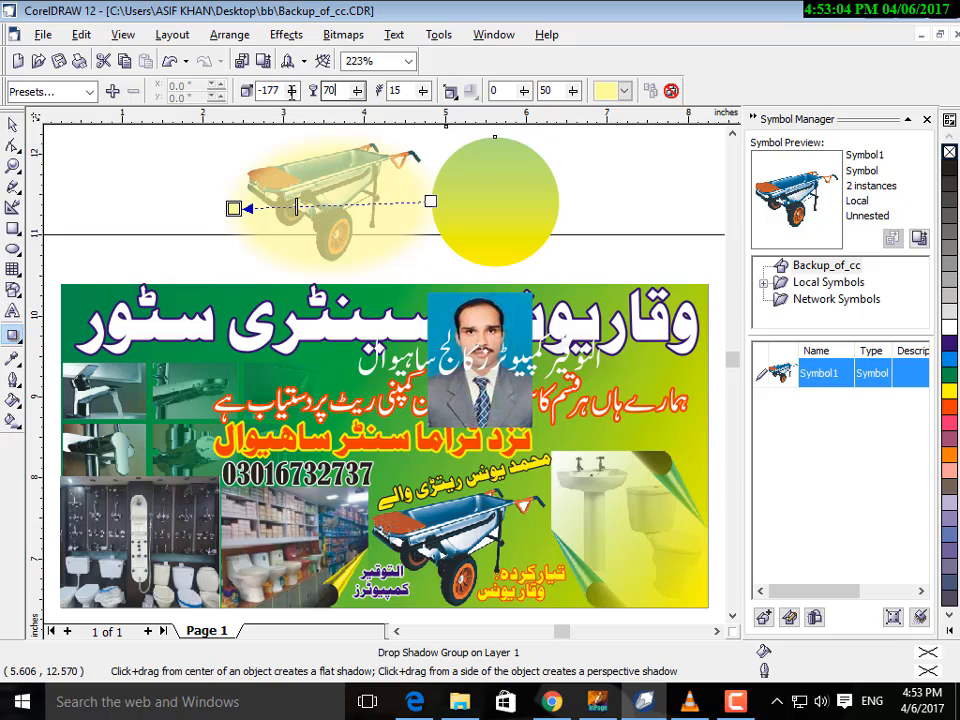
pyautogui.write('90')
pyautogui.press('Return')
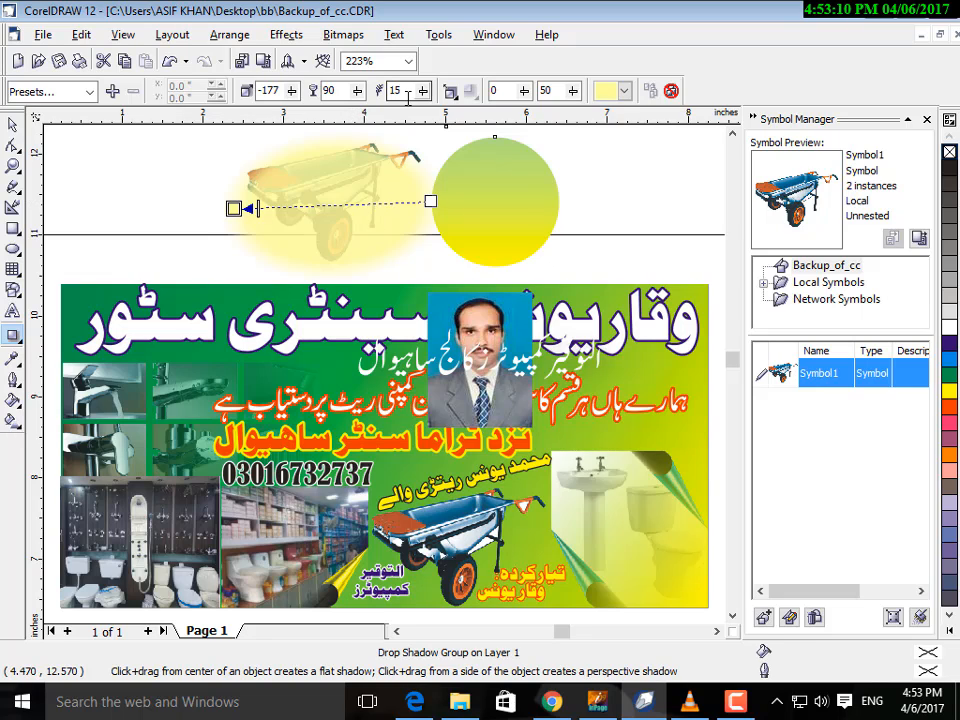
# Set the circle's drop shadow feathering to 60 and enter 70 for its stretch
pyautogui.doubleClick(380, 85)
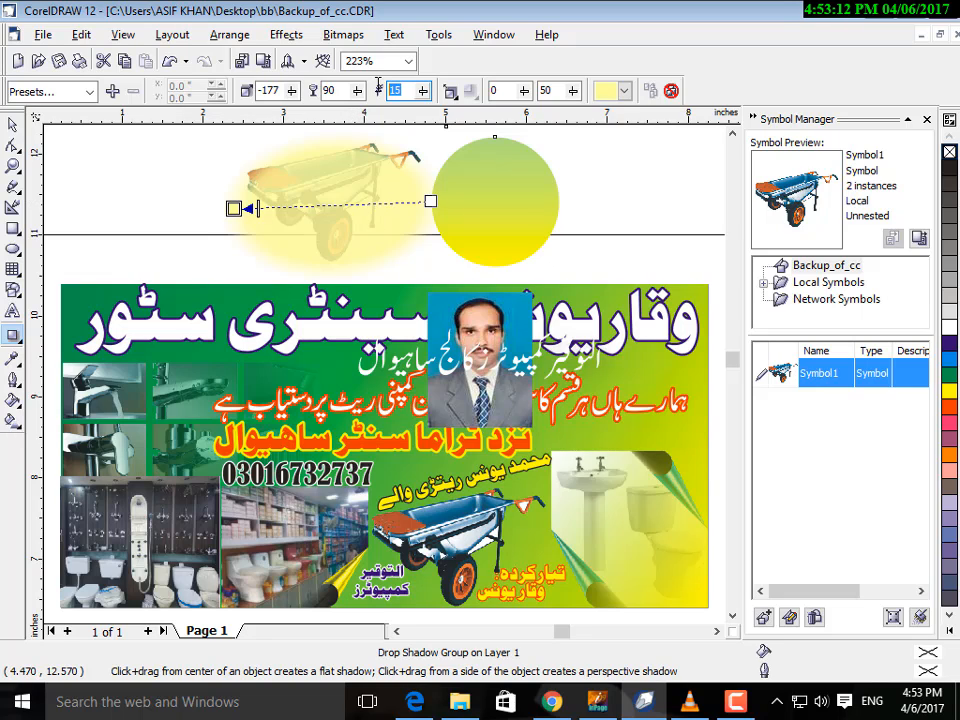
pyautogui.write('60')
pyautogui.press('Return')
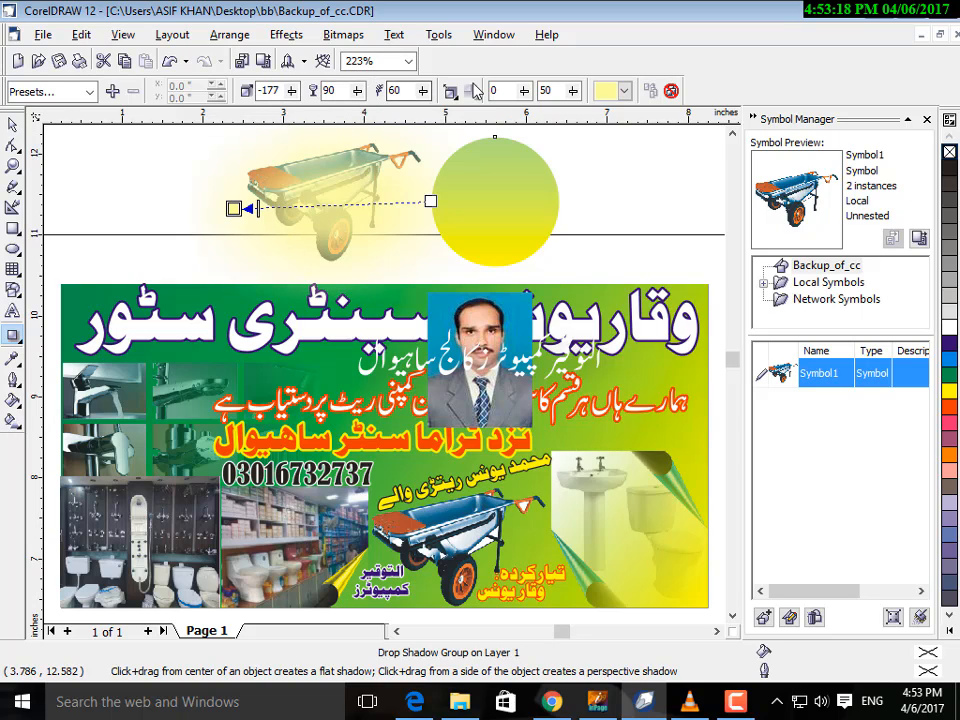
pyautogui.doubleClick(560, 90)
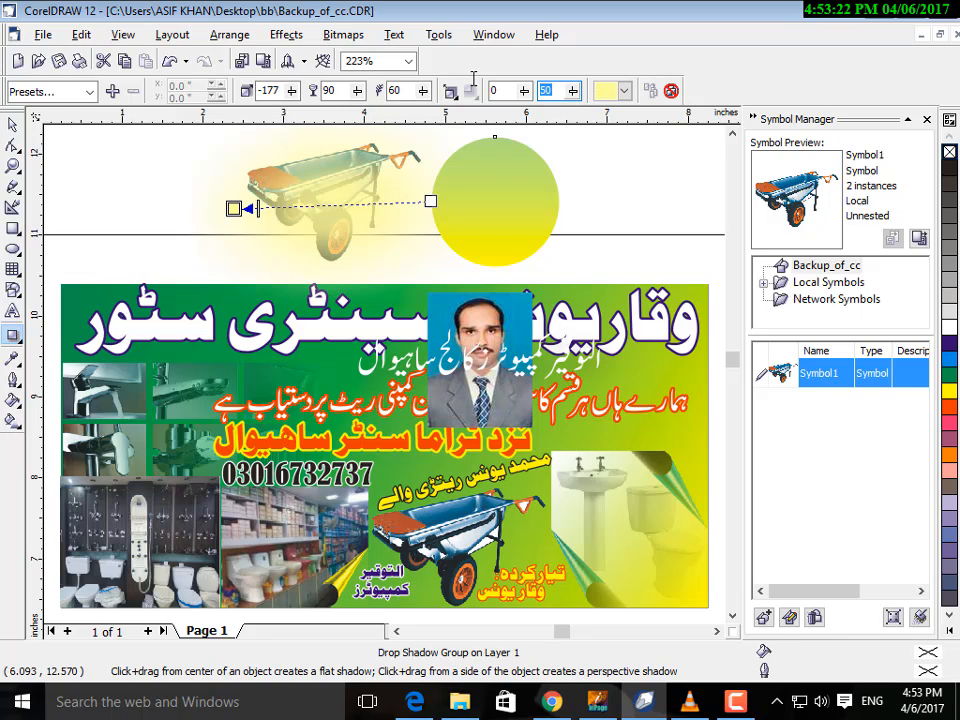
pyautogui.write('70')
pyautogui.press('Return')
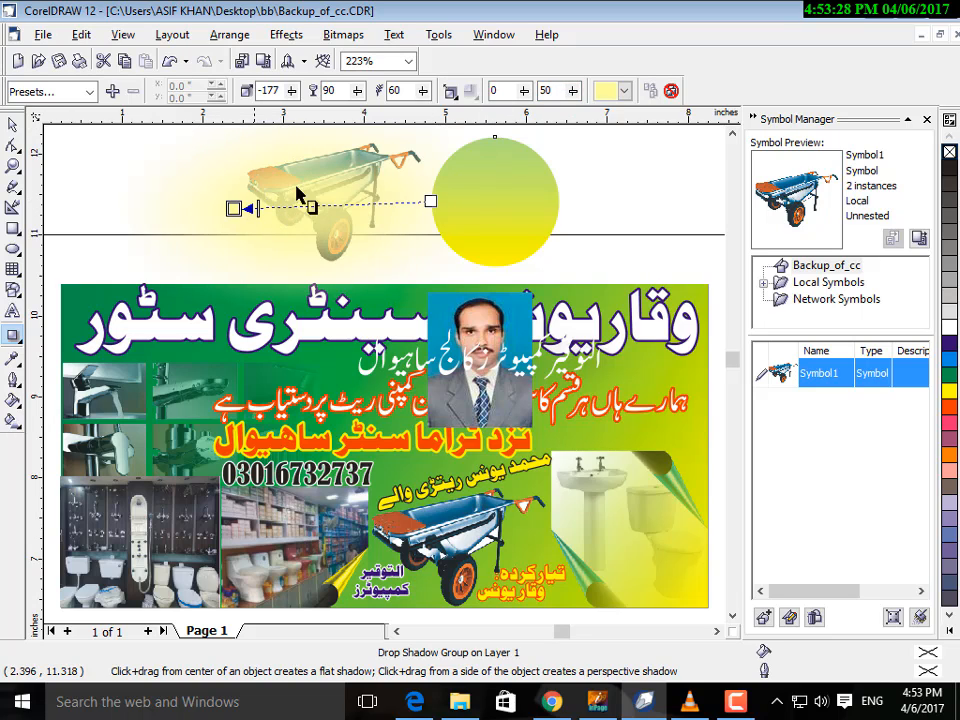
pyautogui.click(78, 92)
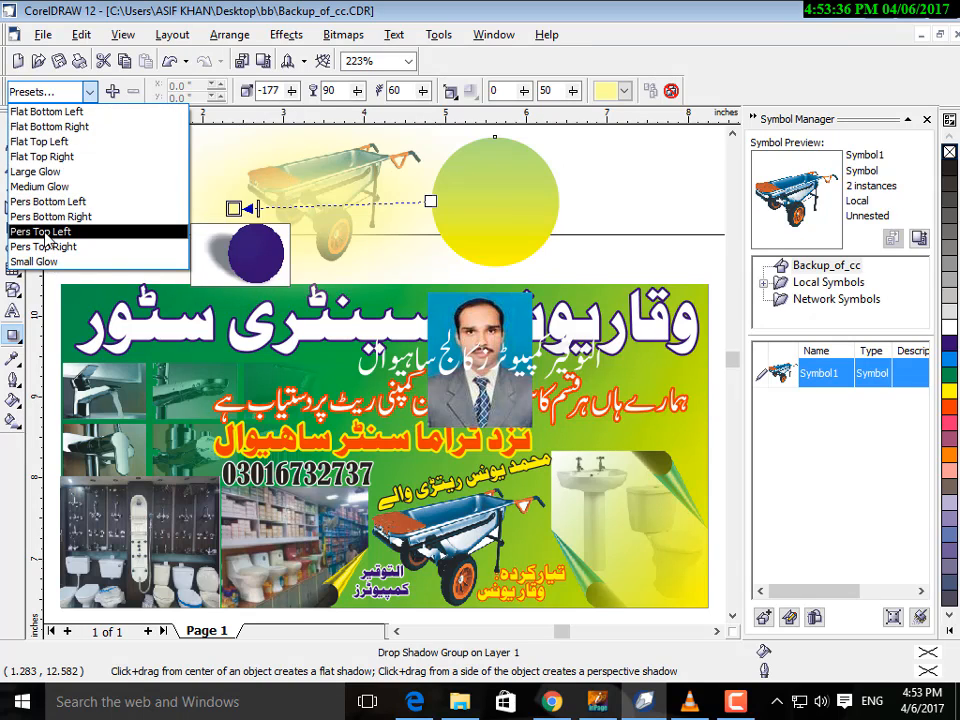
pyautogui.click(667, 197)
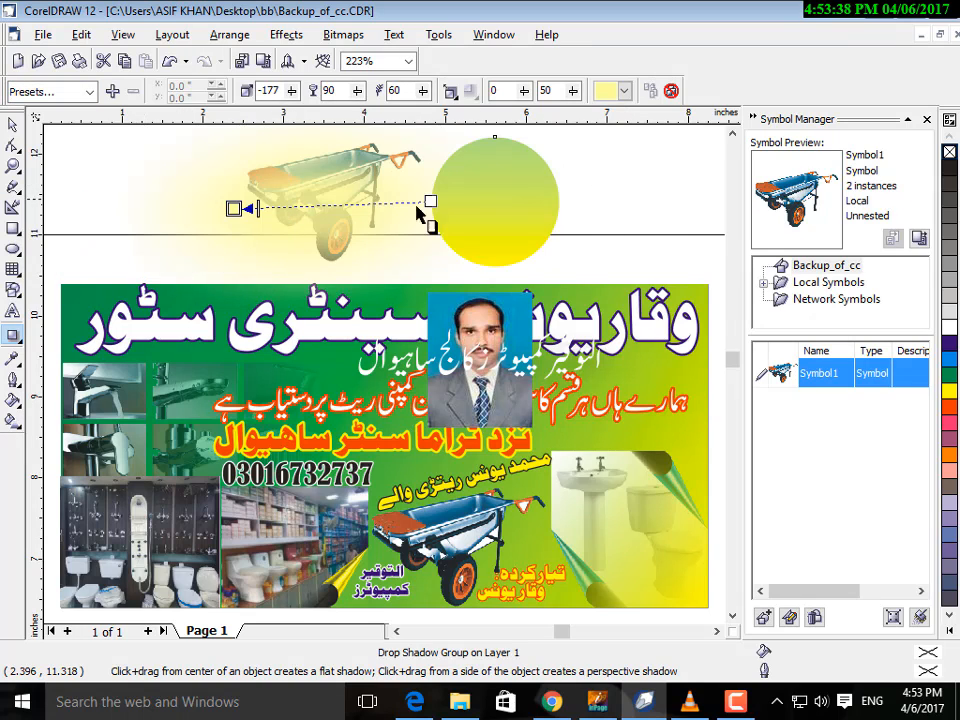
# Move the gradient circle and its glow down over the banner and back above it, slightly right of their starting place
pyautogui.click(13, 124)
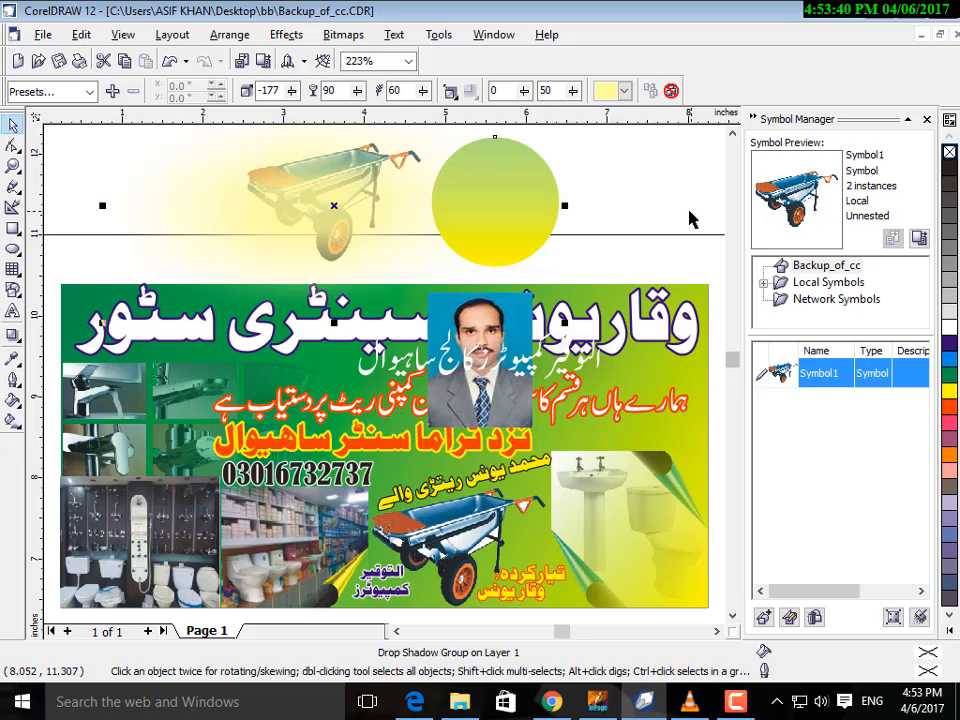
pyautogui.click(671, 186)
pyautogui.moveTo(468, 194); pyautogui.dragTo(495, 468)
pyautogui.moveTo(539, 330); pyautogui.dragTo(555, 216)
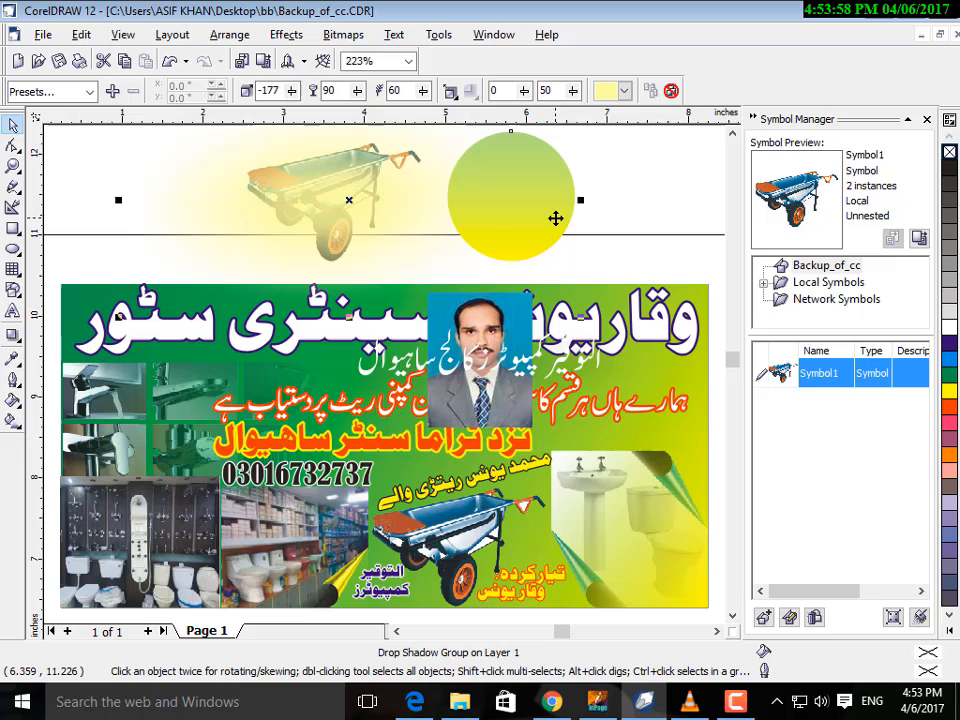
# Group the wheelbarrow copy above the banner with the gradient circle and its glow
pyautogui.click(72, 152)
pyautogui.moveTo(110, 133); pyautogui.dragTo(624, 276)
pyautogui.hotkey('ctrl', 'g')
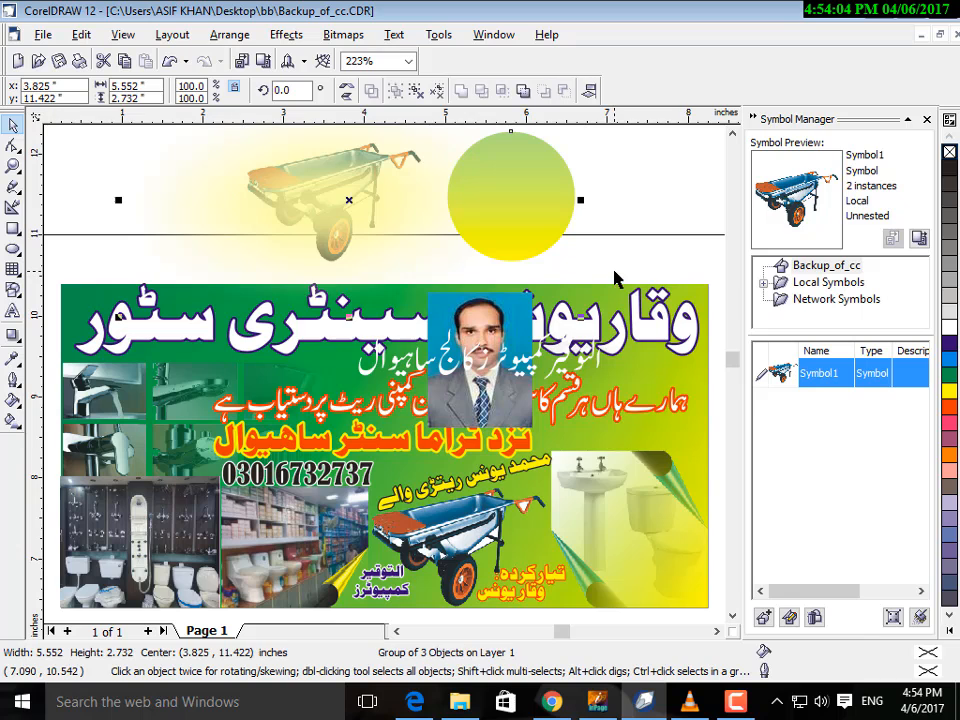
# Try the wheelbarrow and circle group over the banner, and place it along the banner's lower edge
pyautogui.moveTo(356, 201); pyautogui.dragTo(553, 412)
pyautogui.moveTo(574, 291); pyautogui.dragTo(275, 291)
pyautogui.moveTo(321, 263); pyautogui.dragTo(550, 513)
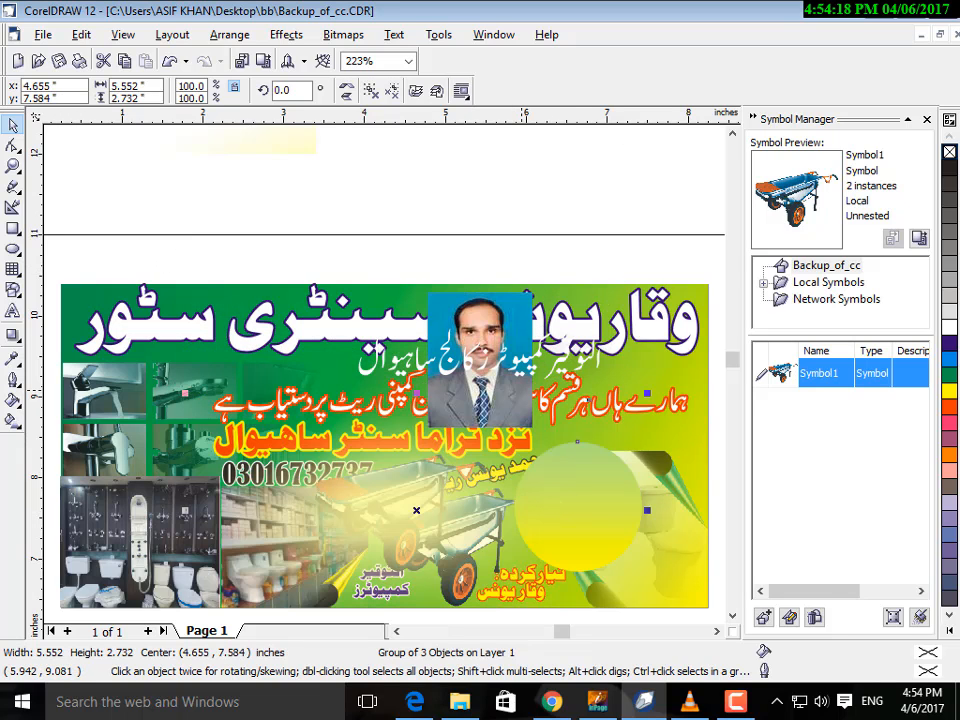
pyautogui.scroll(-2, 384, 400)
pyautogui.moveTo(565, 456); pyautogui.dragTo(594, 557)
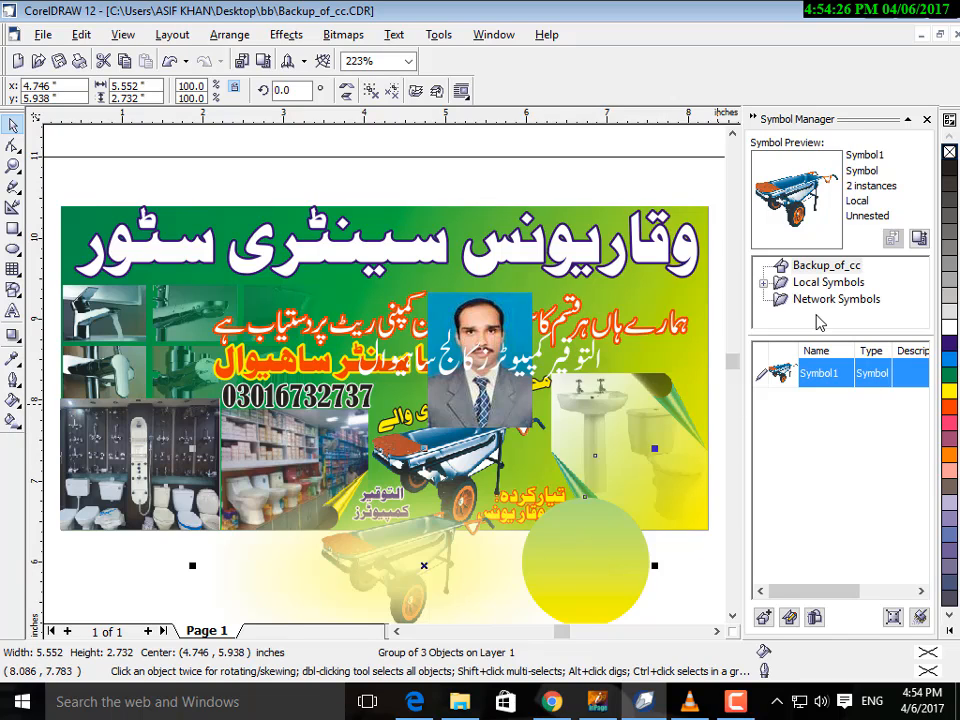
# Close the Symbol Manager and delete the wheelbarrow and circle group from beneath the banner
pyautogui.hotkey('ctrl', 'F3')
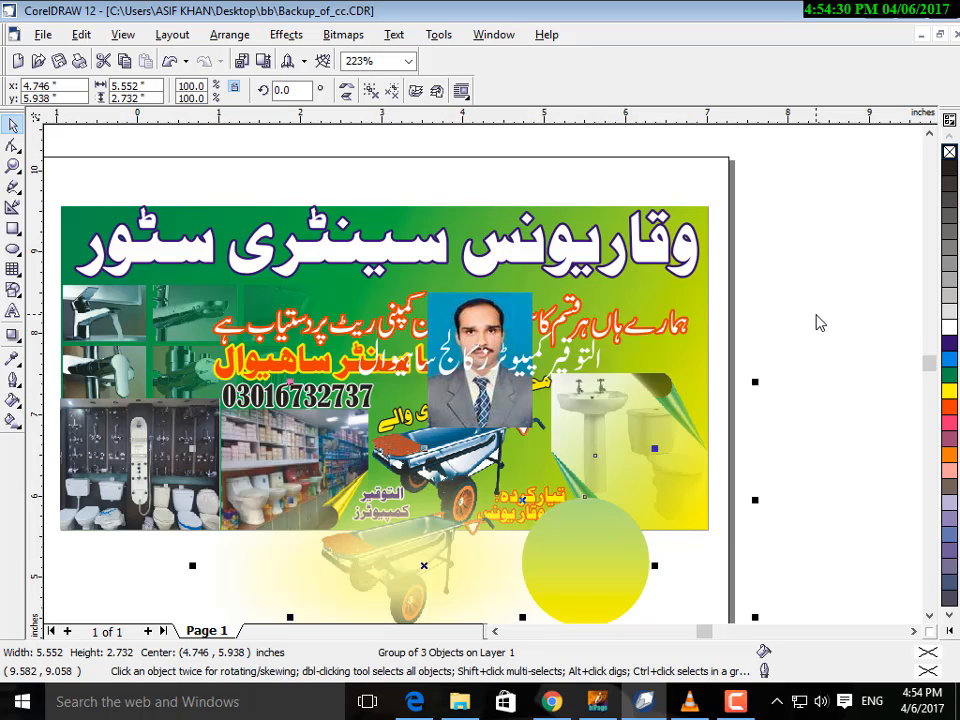
pyautogui.press('F4')
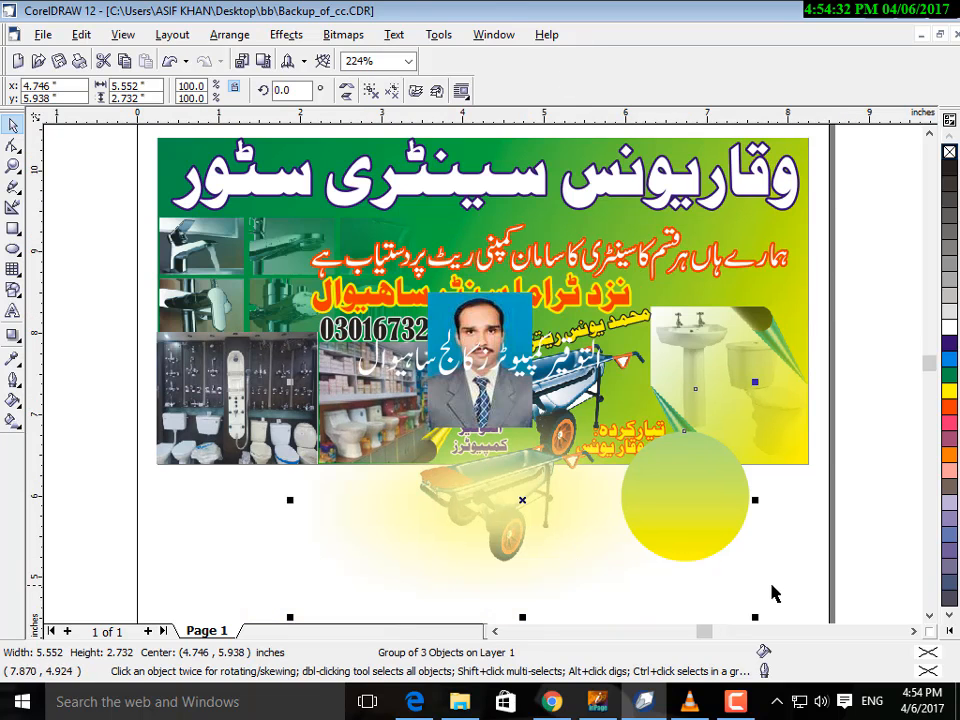
pyautogui.moveTo(696, 525); pyautogui.dragTo(537, 537)
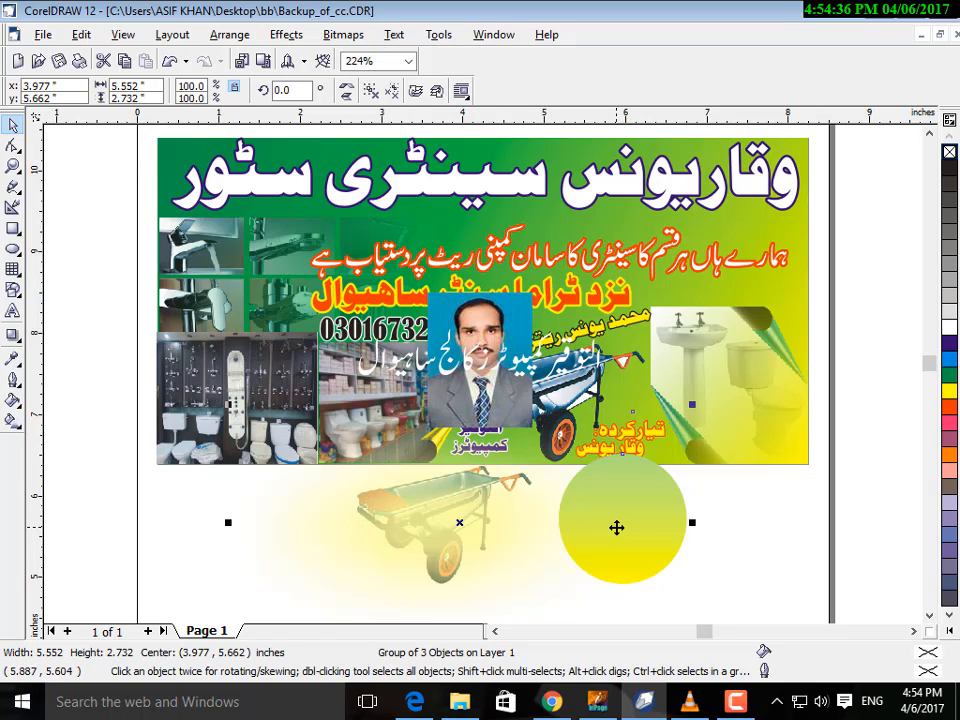
pyautogui.moveTo(605, 533); pyautogui.dragTo(587, 546)
pyautogui.press('Delete')
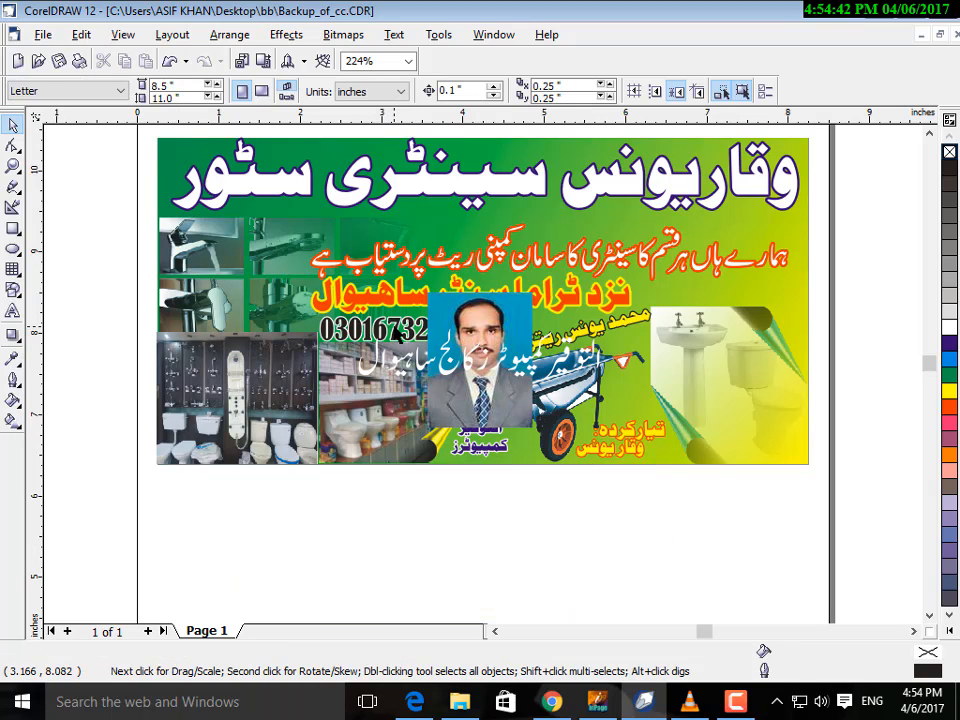
# Place a copy of the banner's phone number below the banner and enlarge it to about 69 pt
pyautogui.click(400, 331)
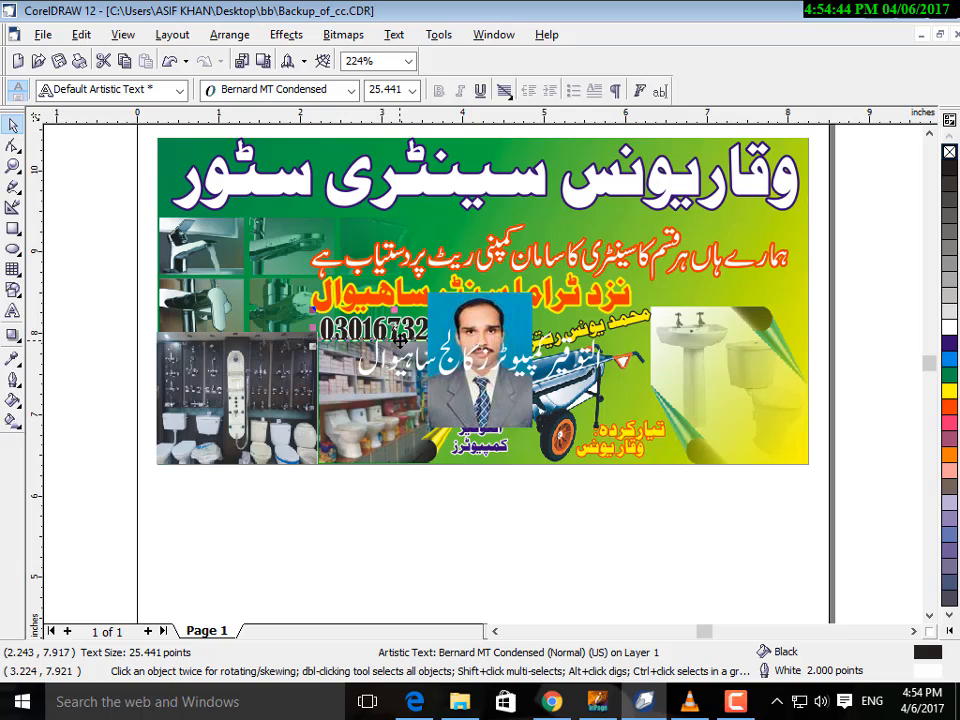
pyautogui.moveTo(399, 340); pyautogui.dragTo(396, 541)
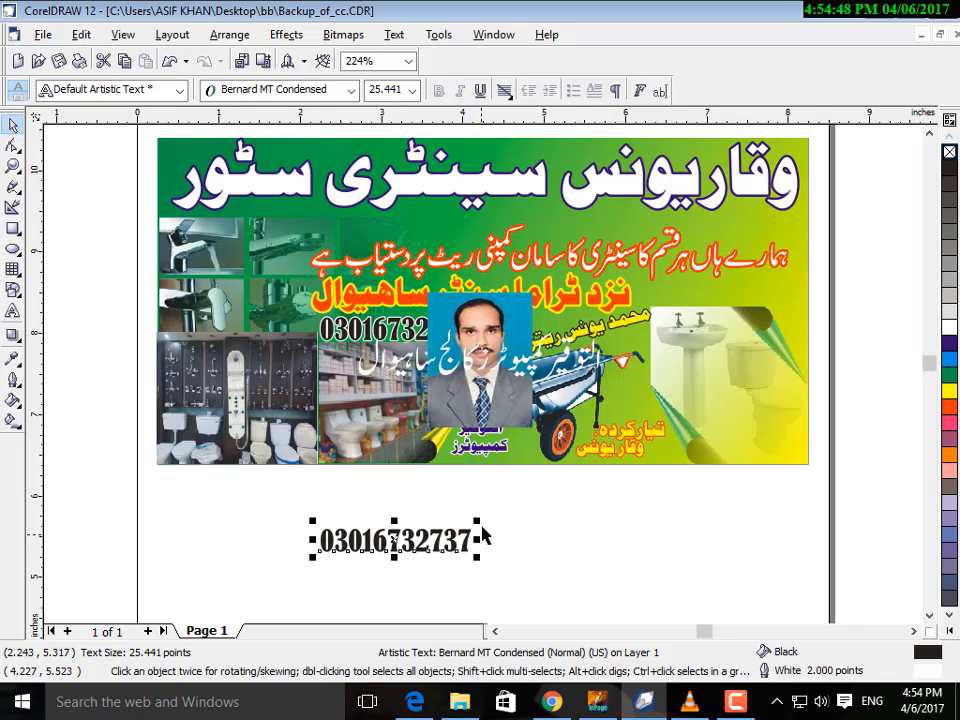
pyautogui.moveTo(479, 523); pyautogui.dragTo(657, 485)
pyautogui.click(655, 570)
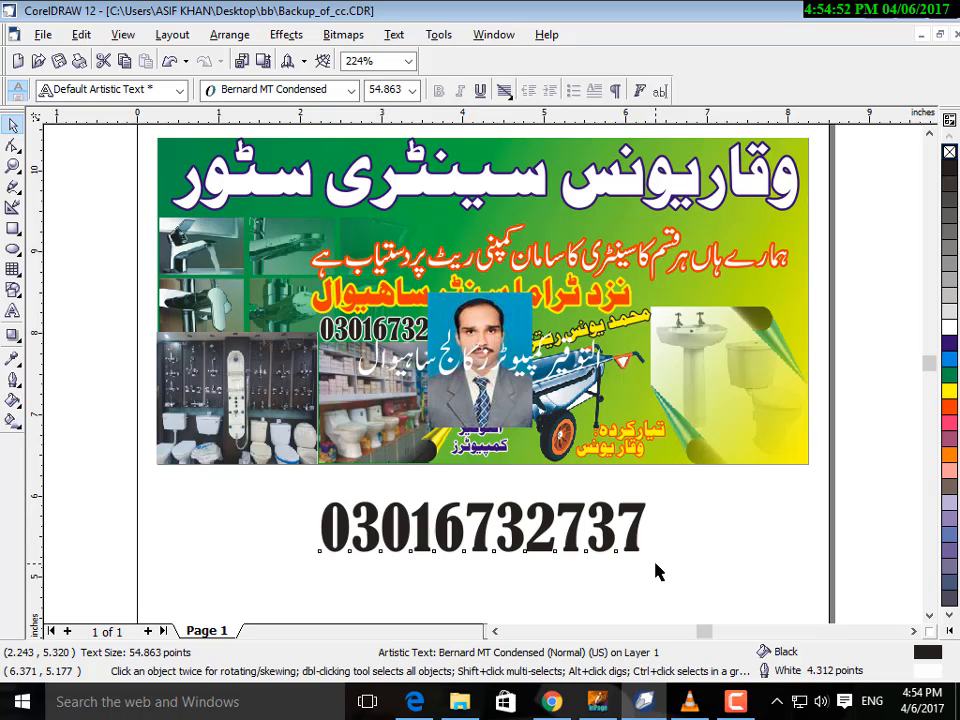
pyautogui.click(638, 546)
pyautogui.moveTo(651, 562); pyautogui.dragTo(733, 572)
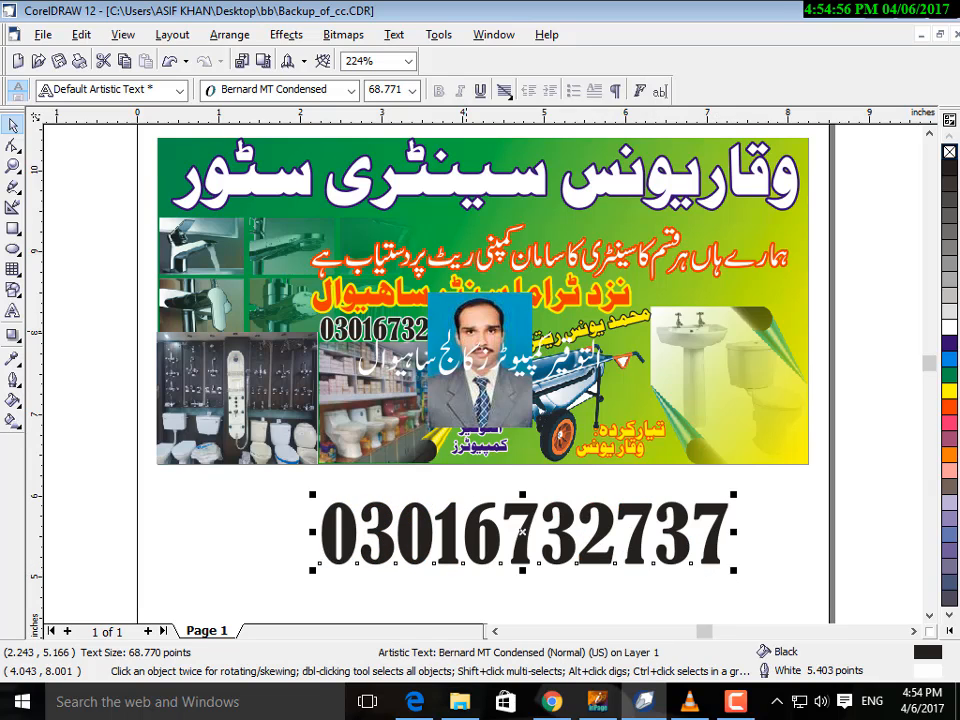
# Outline the enlarged phone number in red and cast a perspective drop shadow from its left side to its right end, at angle 0
pyautogui.rightClick(949, 404)
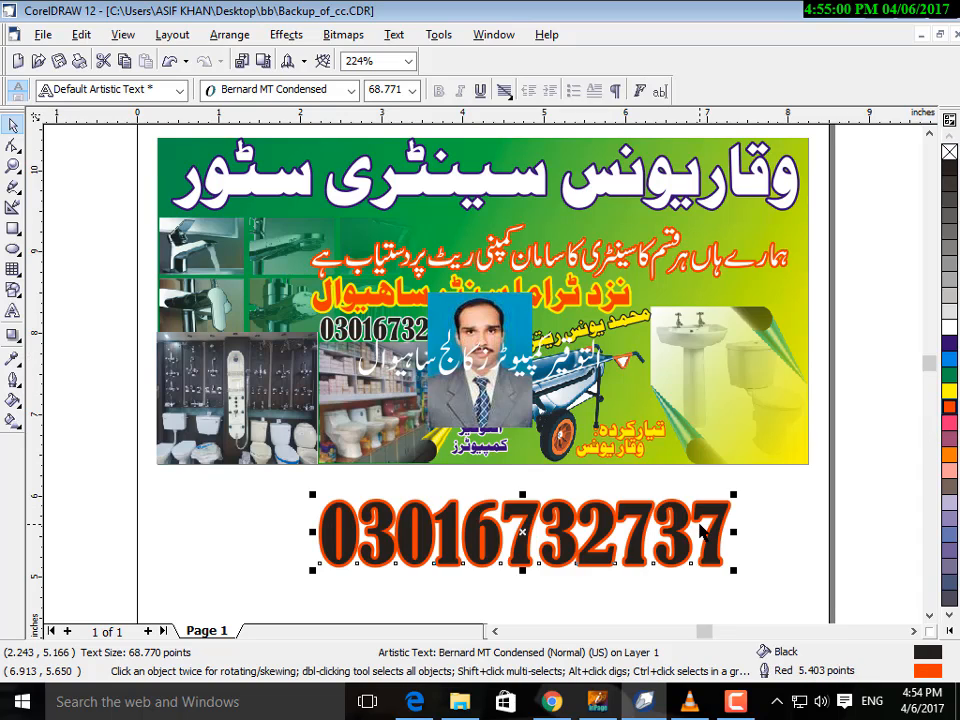
pyautogui.click(13, 335)
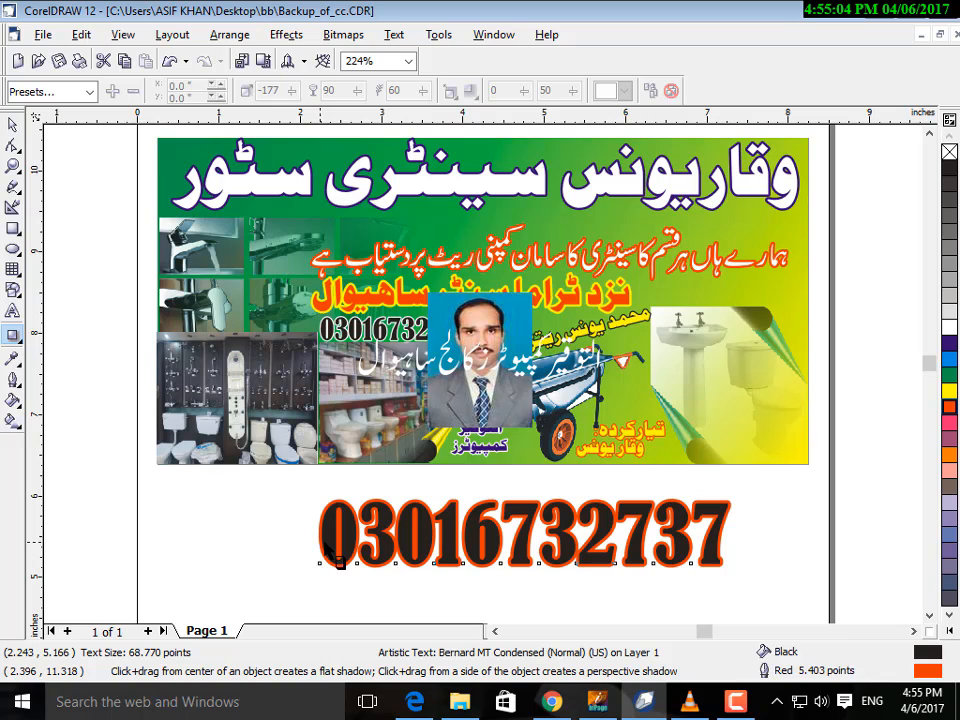
pyautogui.moveTo(329, 552); pyautogui.dragTo(731, 536)
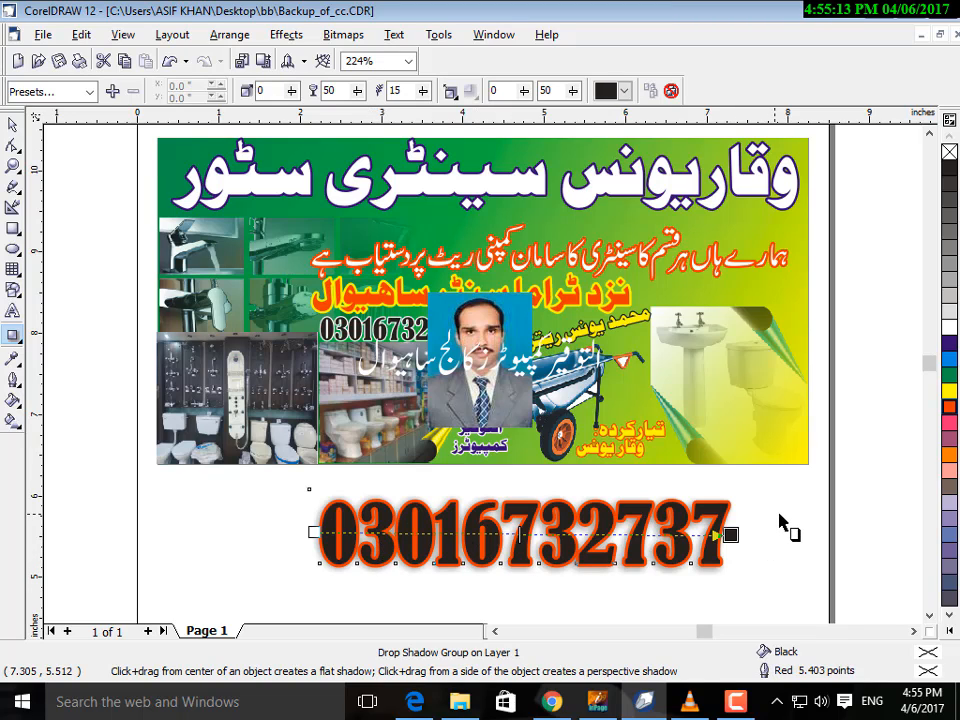
# Change the phone number's drop shadow colour to a light red, after trying pink
pyautogui.click(624, 91)
pyautogui.click(622, 158)
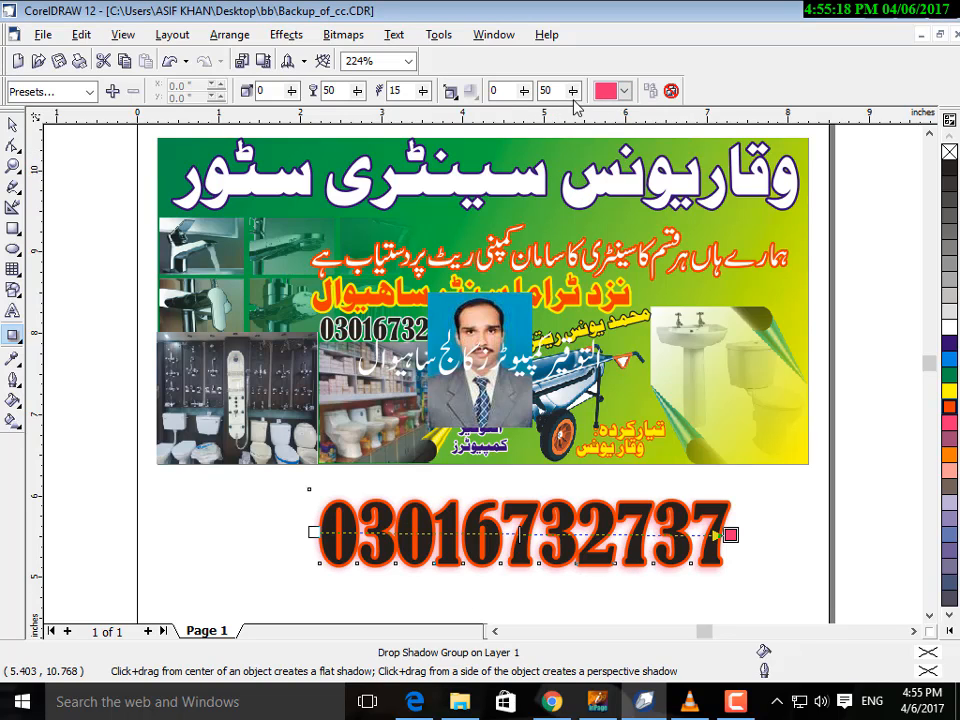
pyautogui.click(622, 91)
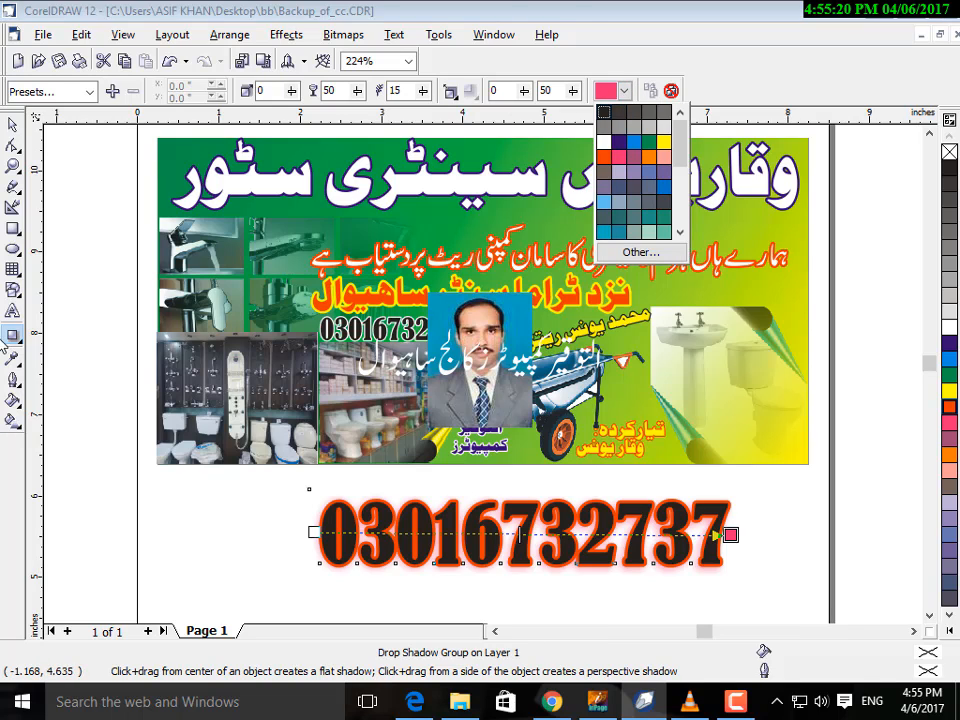
pyautogui.click(680, 232)
pyautogui.click(680, 232)
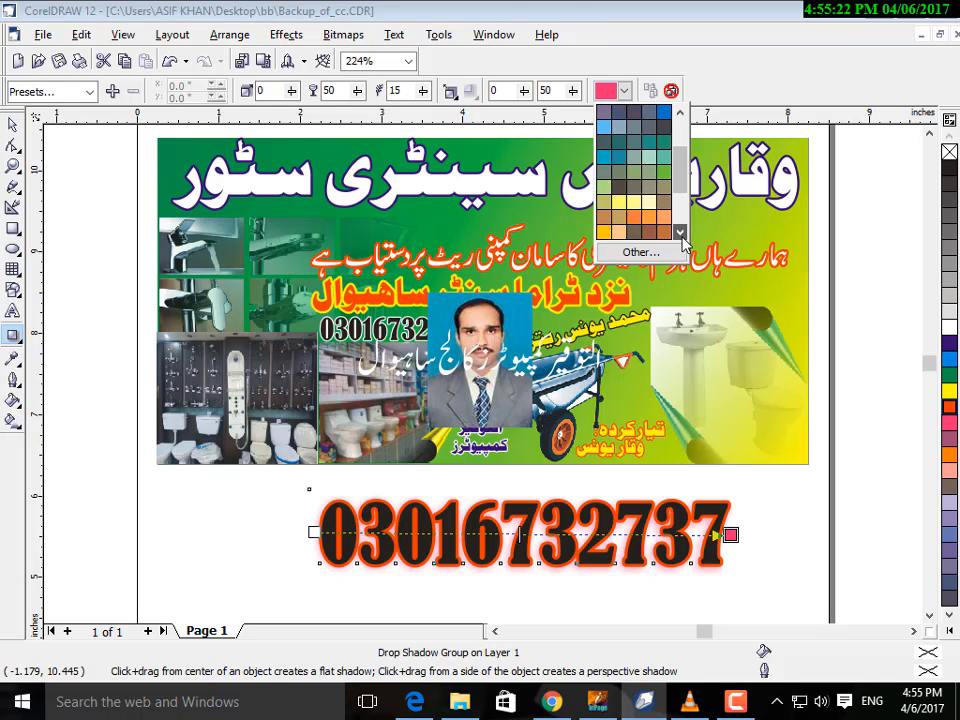
pyautogui.click(680, 232)
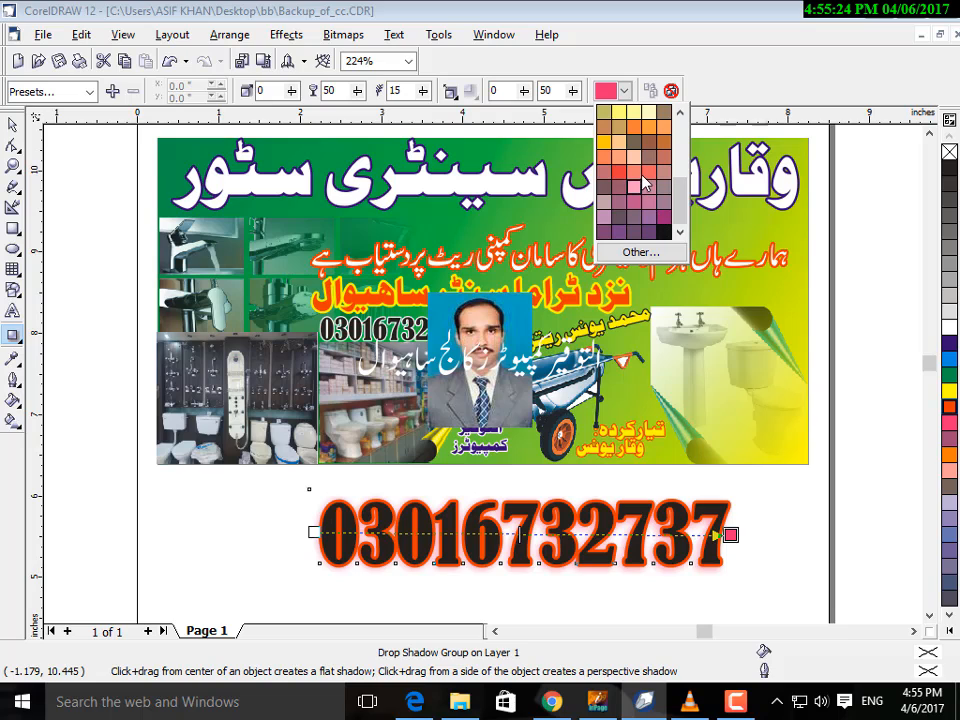
pyautogui.click(625, 174)
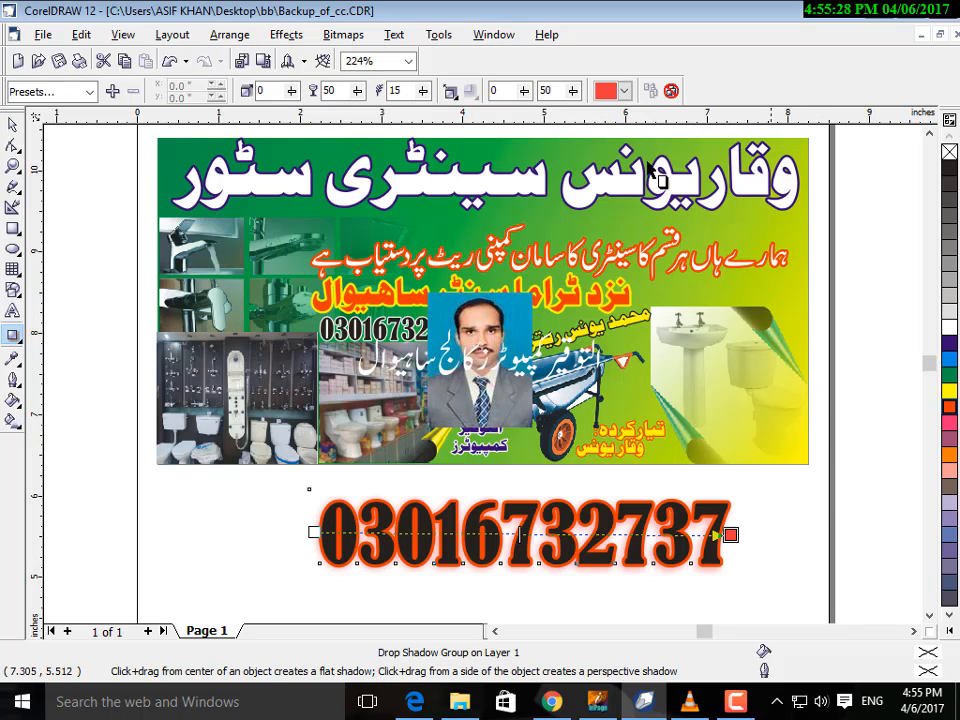
pyautogui.click(12, 124)
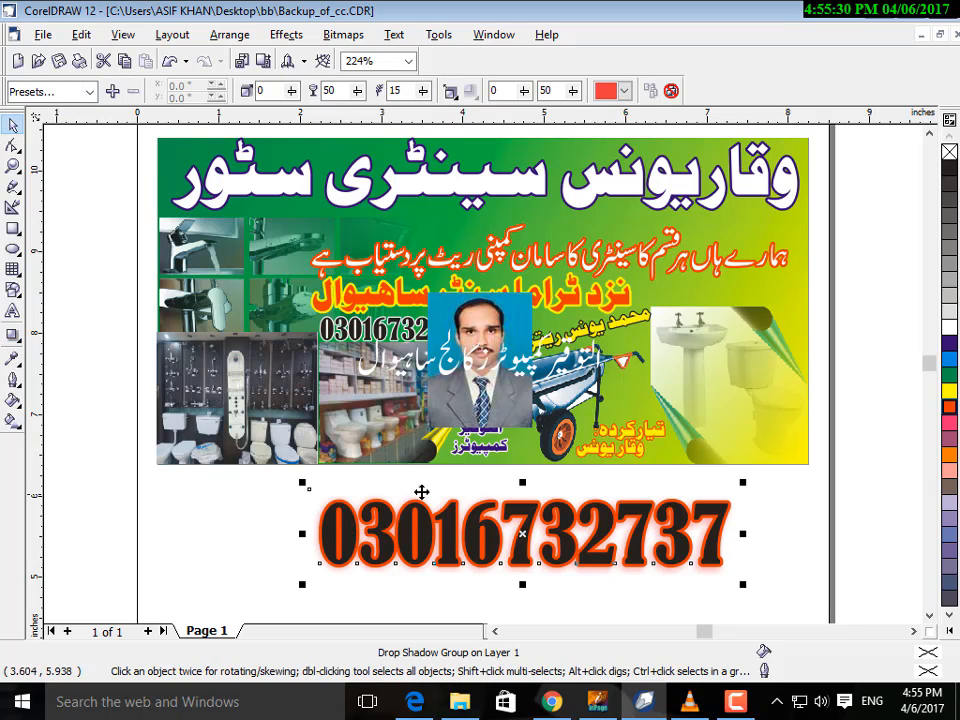
pyautogui.click(20, 295)
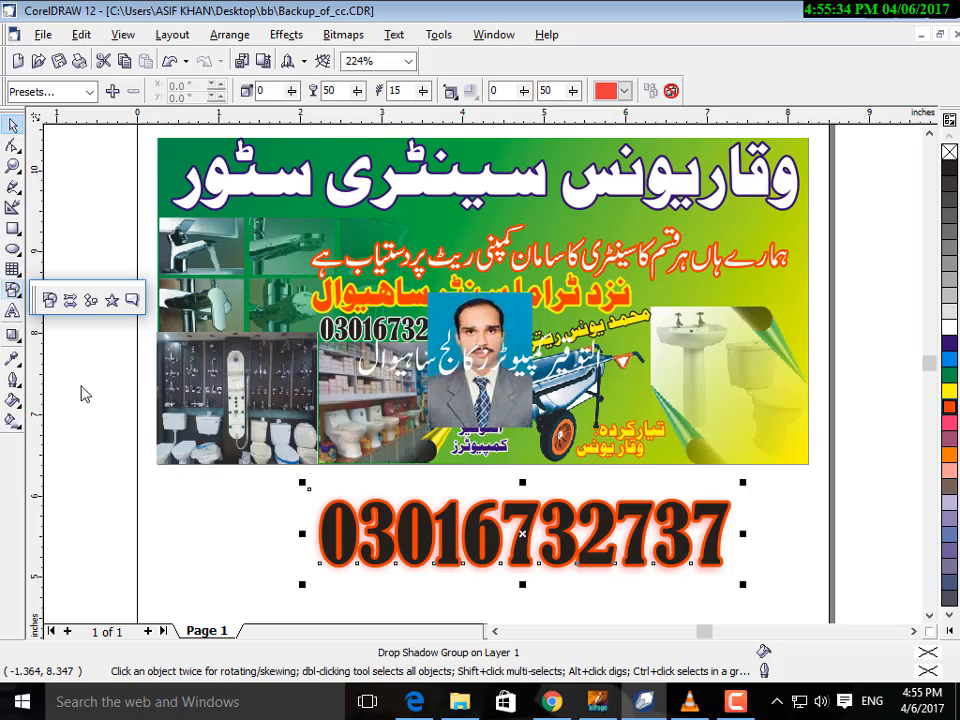
pyautogui.click(132, 299)
pyautogui.moveTo(102, 465); pyautogui.dragTo(316, 581)
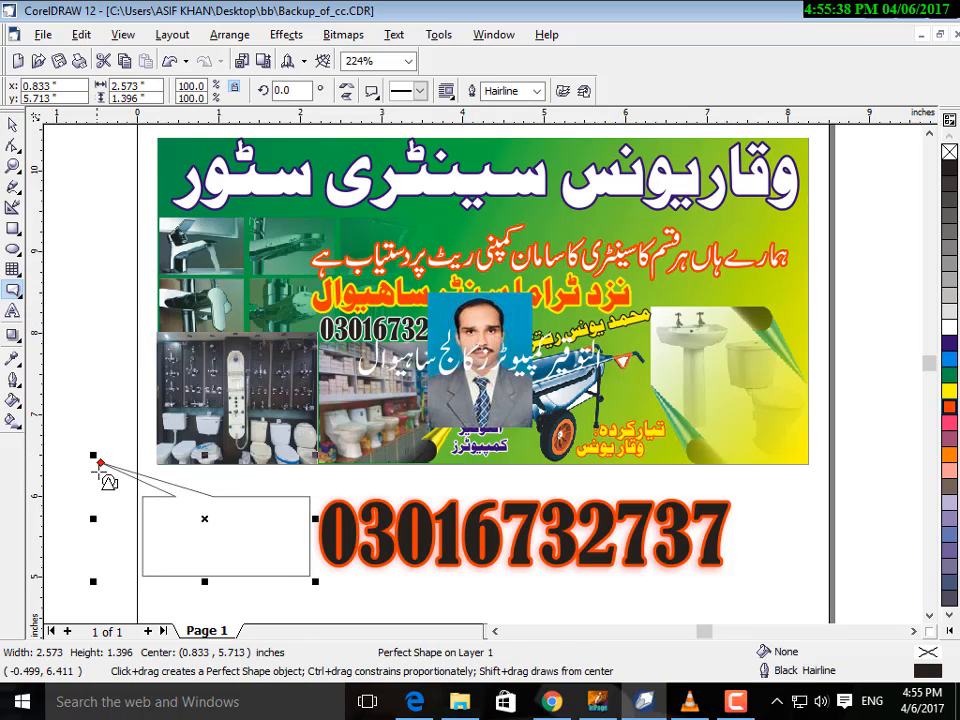
pyautogui.press('space')
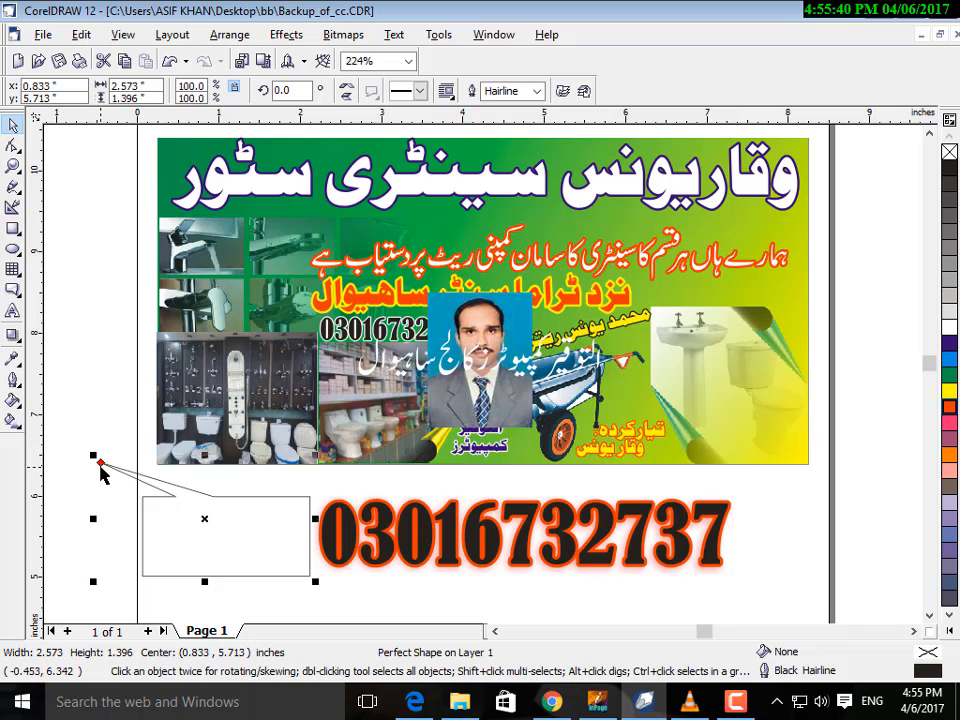
pyautogui.moveTo(101, 462); pyautogui.dragTo(138, 480)
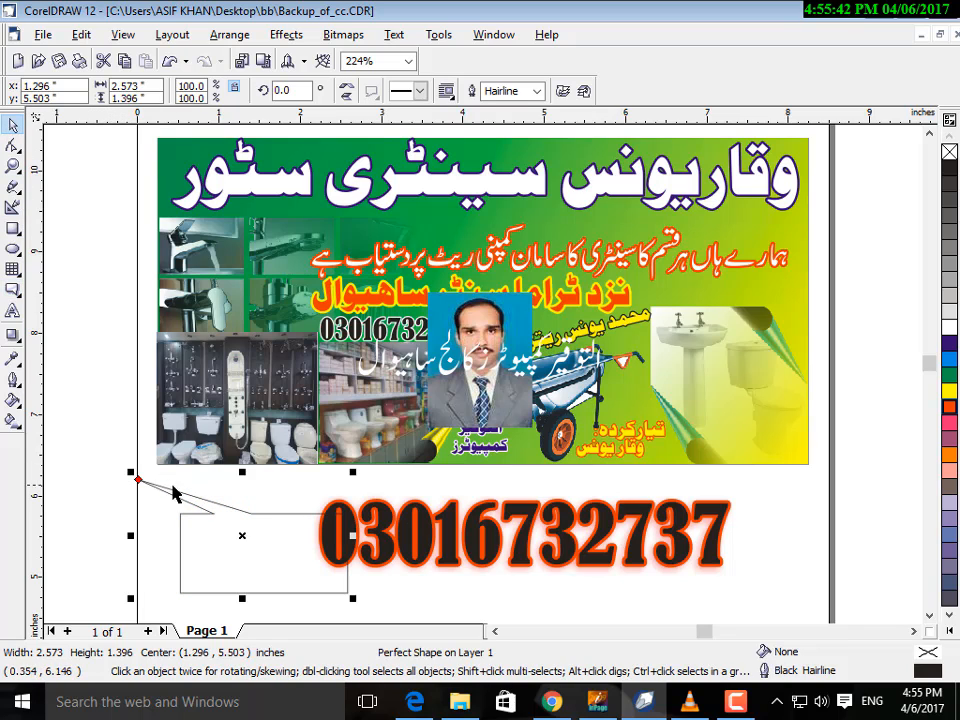
pyautogui.moveTo(276, 566); pyautogui.dragTo(261, 516)
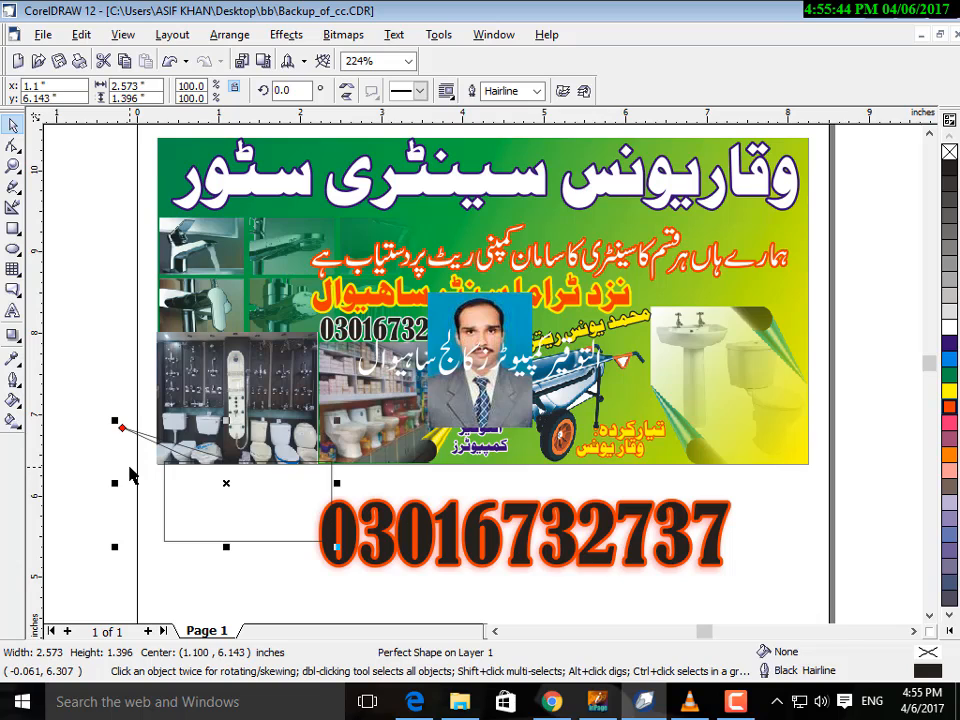
pyautogui.press('Delete')
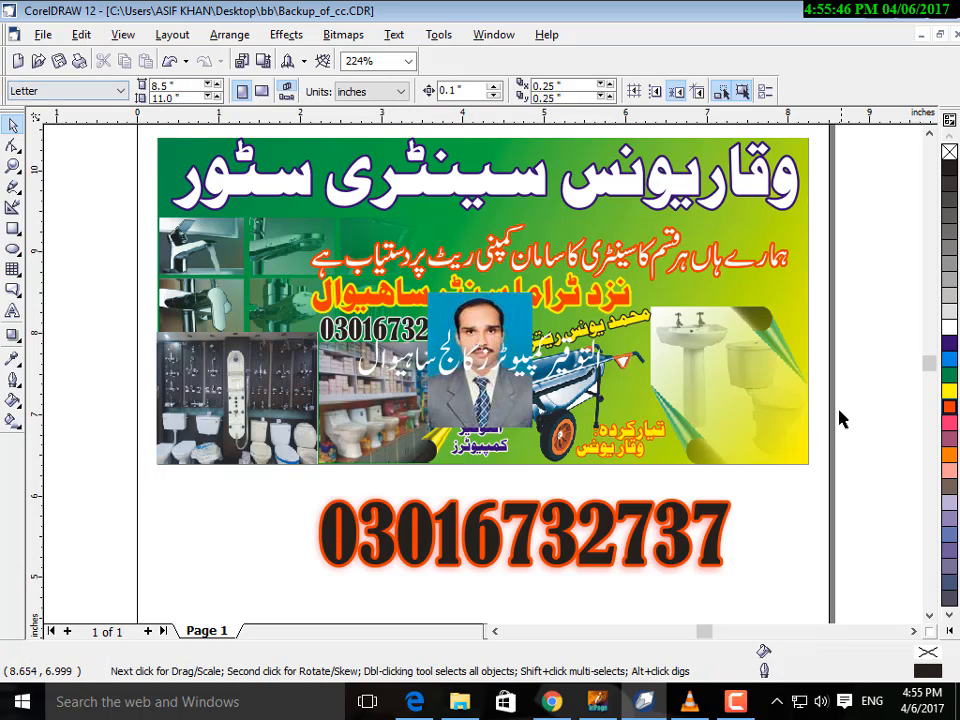
# Convert the enlarged phone number to curves and pull a node on its first digit outward to the left
pyautogui.click(13, 145)
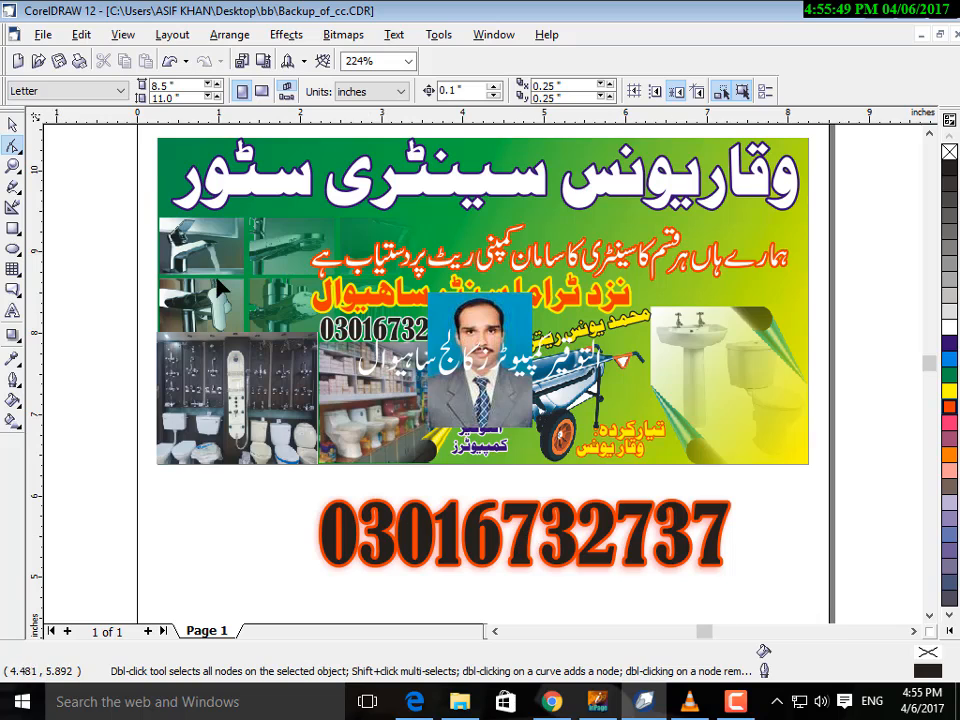
pyautogui.click(13, 124)
pyautogui.click(614, 545)
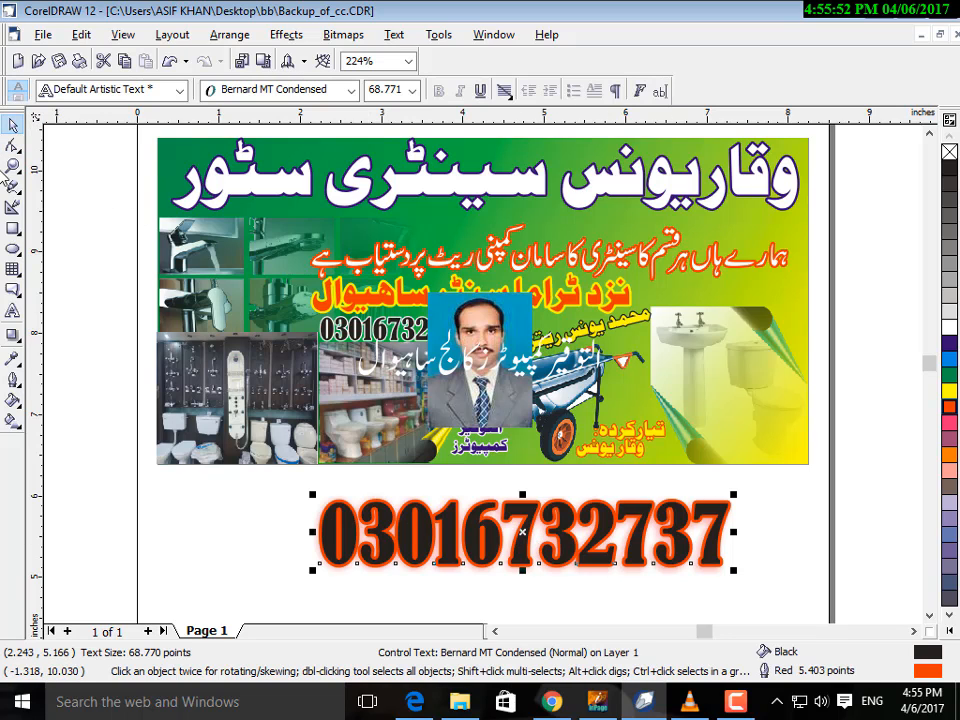
pyautogui.hotkey('ctrl', 'q')
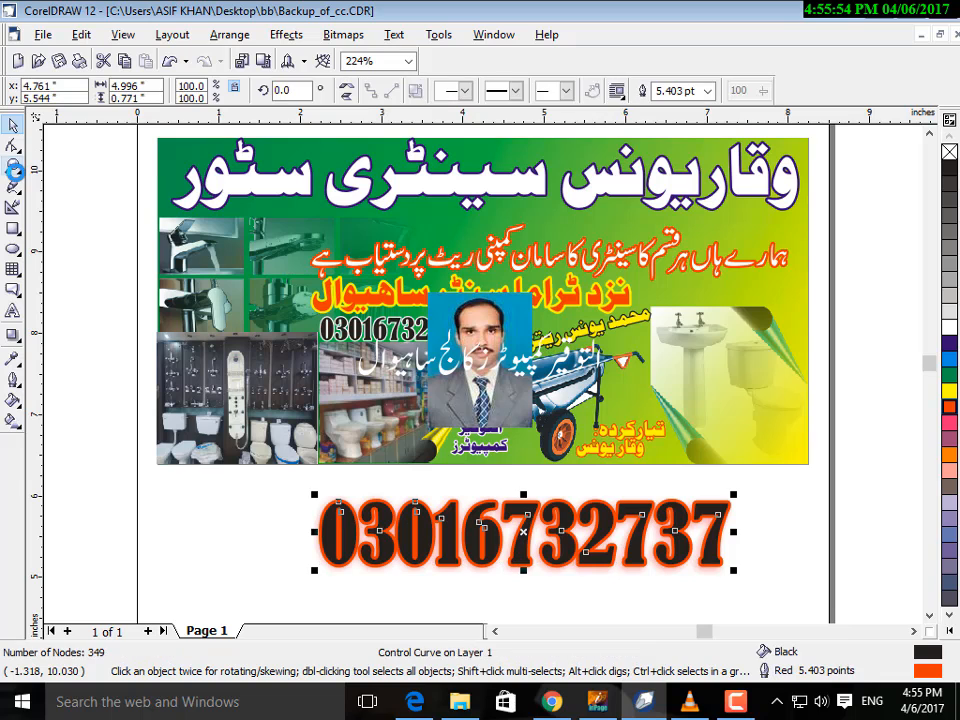
pyautogui.click(11, 146)
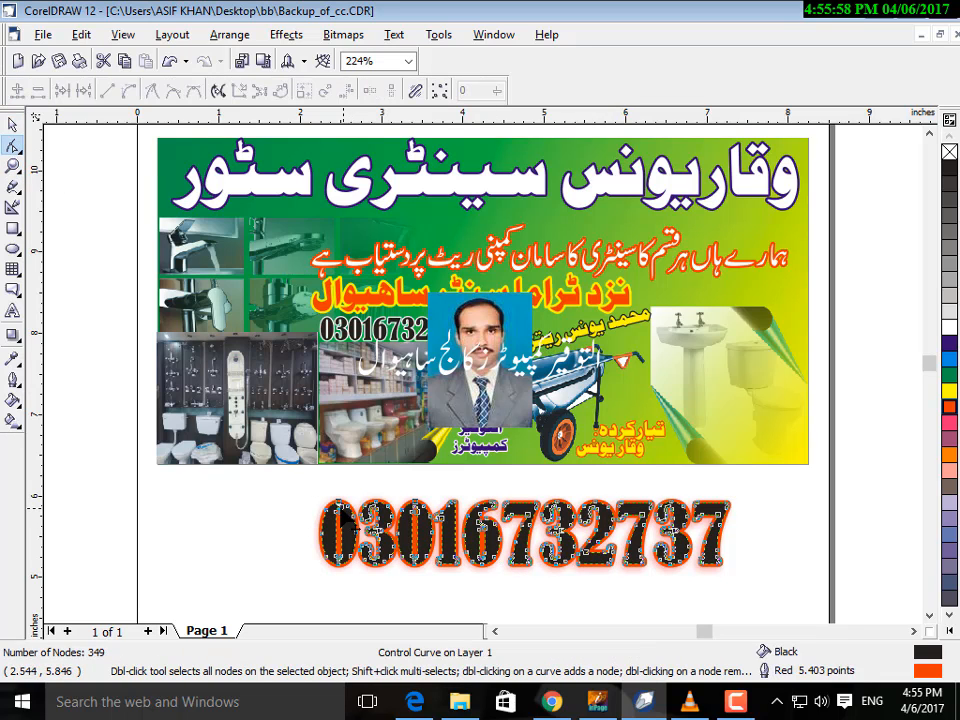
pyautogui.moveTo(321, 516); pyautogui.dragTo(290, 507)
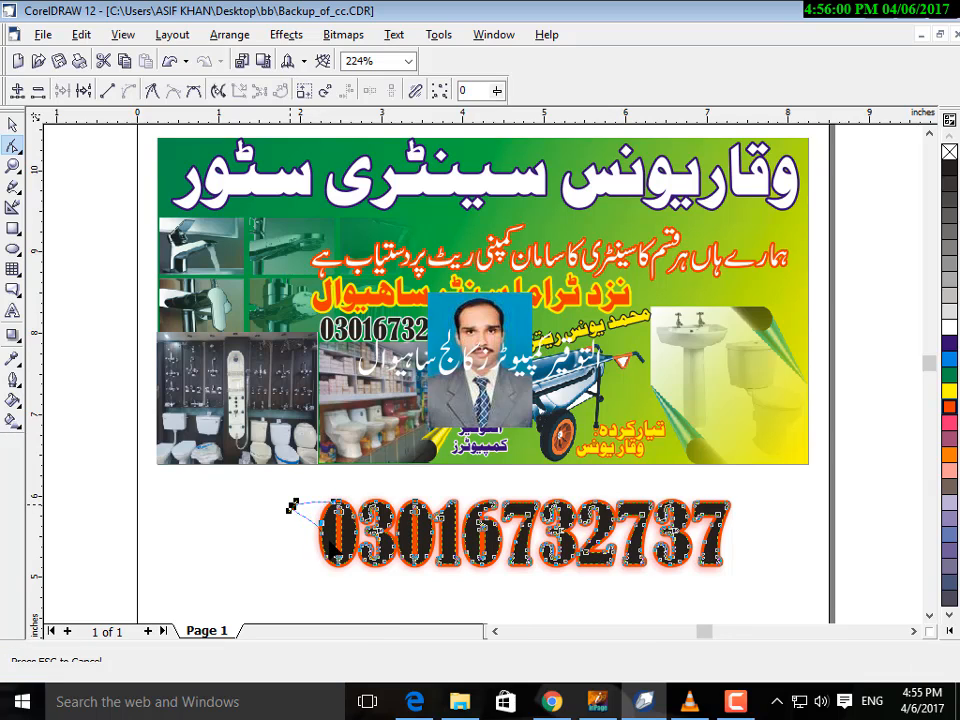
# Pull the bottom nodes of the enlarged number's first digit downward, and stretch the last digit's corner nodes outward into long points
pyautogui.moveTo(328, 553); pyautogui.dragTo(500, 580)
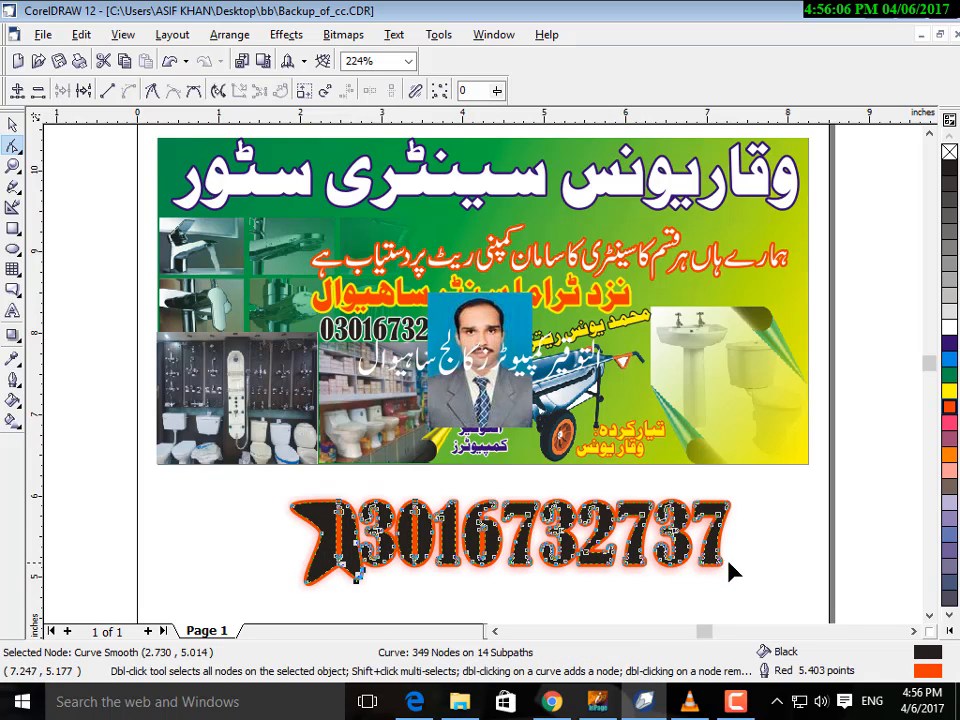
pyautogui.moveTo(718, 568); pyautogui.dragTo(753, 585)
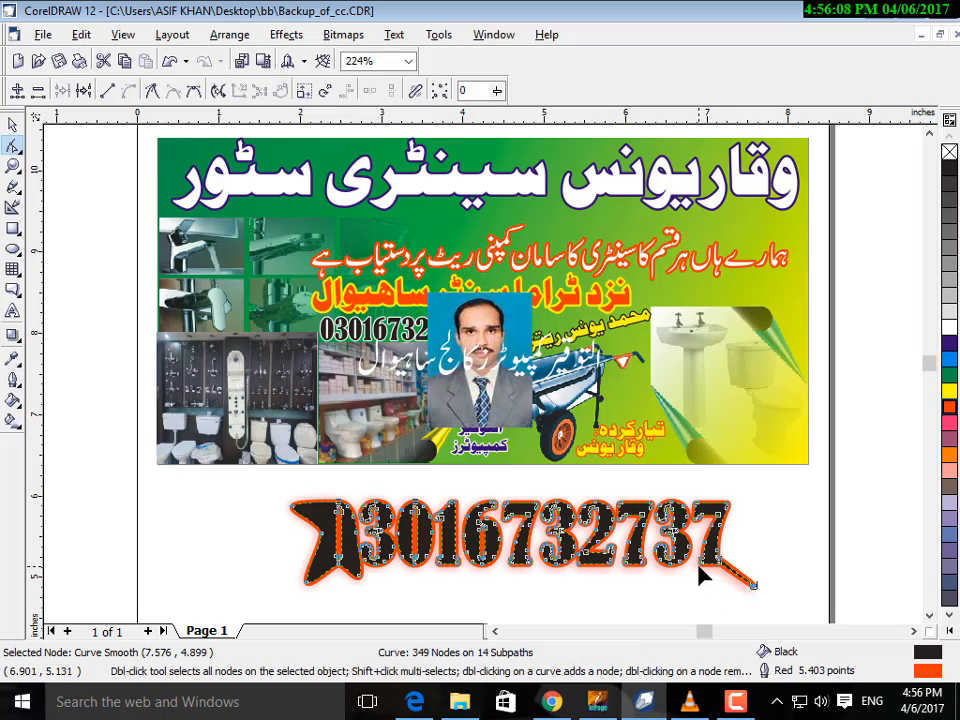
pyautogui.moveTo(681, 585)
pyautogui.mouseDown()
pyautogui.moveTo(696, 583)
pyautogui.moveTo(700, 562)
pyautogui.moveTo(682, 589)
pyautogui.mouseUp()
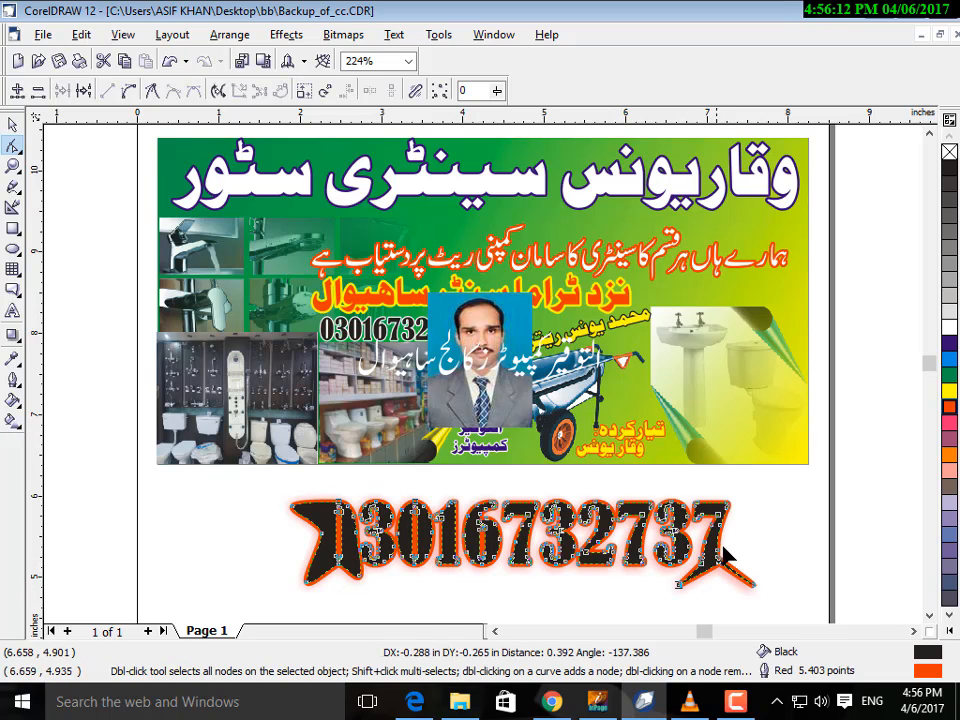
pyautogui.moveTo(727, 503); pyautogui.dragTo(753, 486)
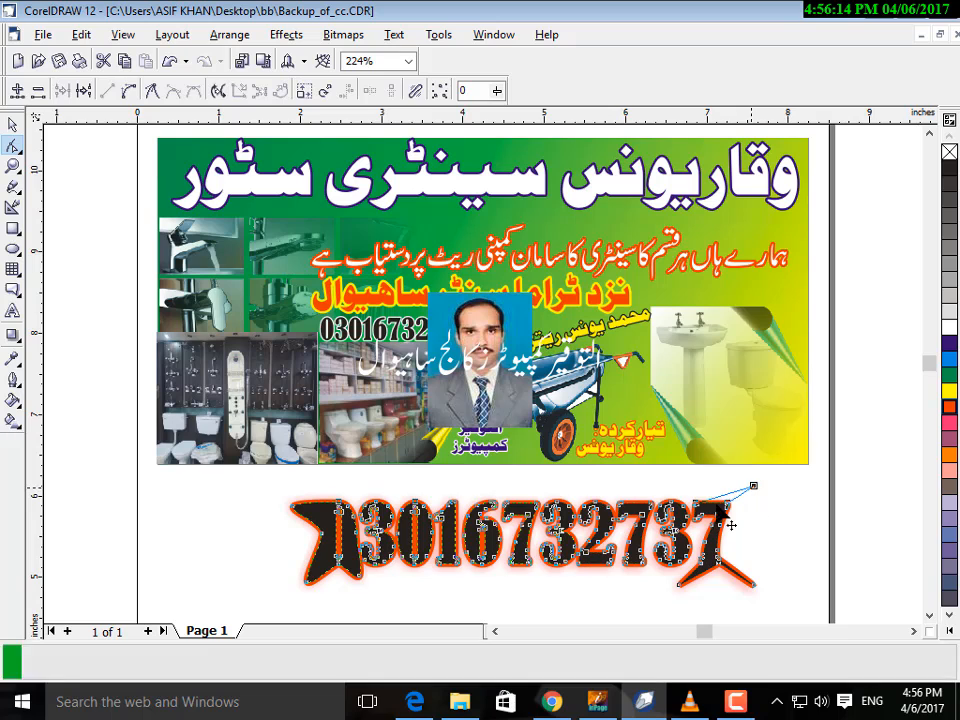
pyautogui.moveTo(697, 506); pyautogui.dragTo(672, 501)
# Reshape the second-to-last digit by moving nodes on its lower edge and right side, and deselect the number
pyautogui.moveTo(657, 566)
pyautogui.mouseDown()
pyautogui.moveTo(642, 573)
pyautogui.moveTo(669, 578)
pyautogui.mouseUp()
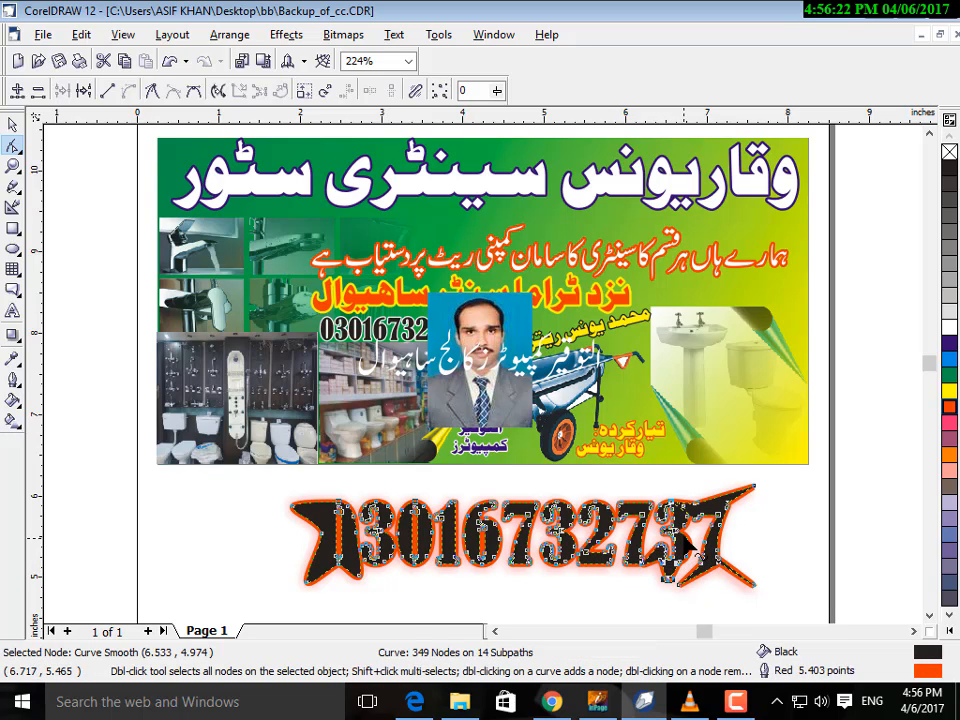
pyautogui.moveTo(689, 545); pyautogui.dragTo(696, 535)
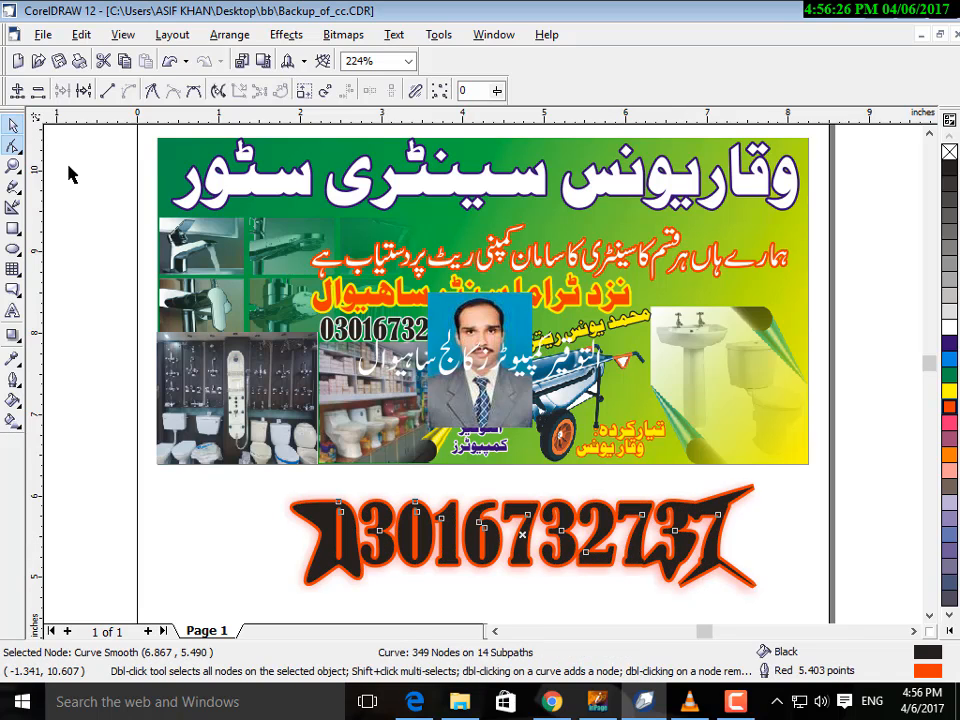
pyautogui.press('space')
pyautogui.click(605, 610)
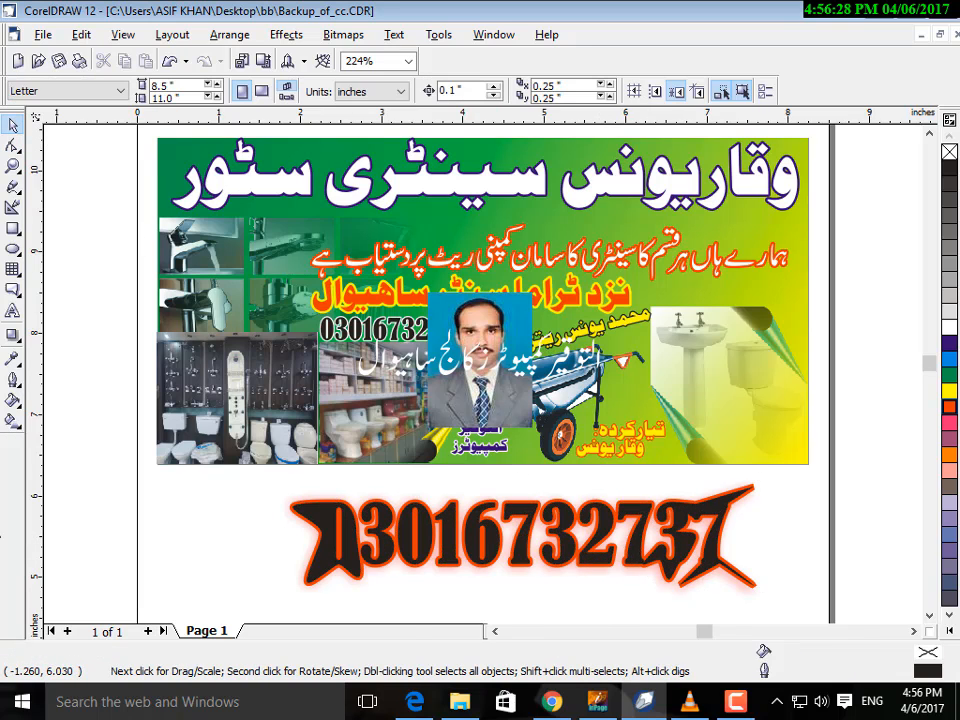